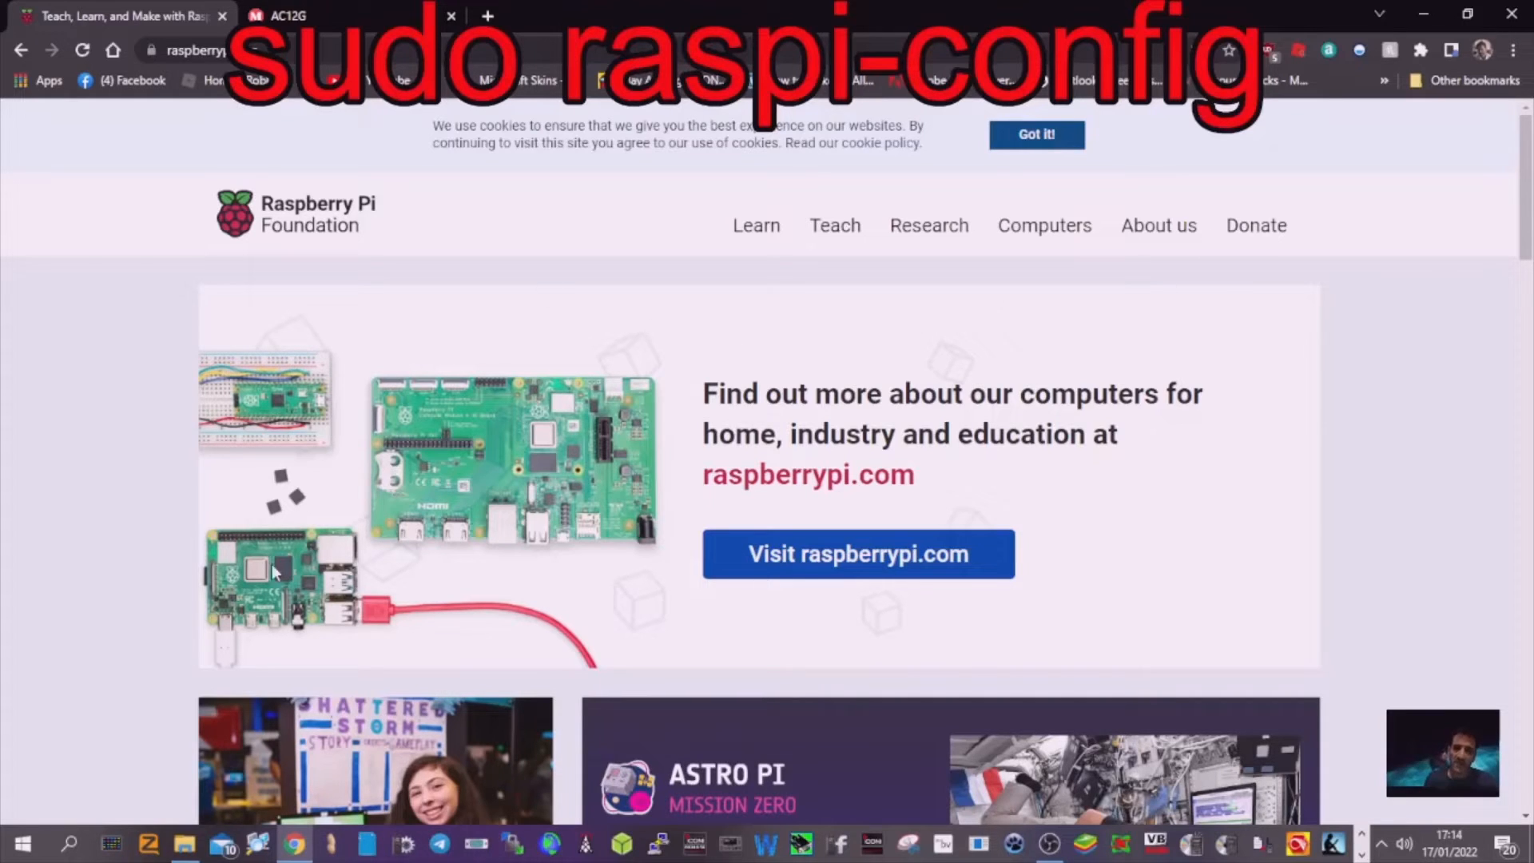
Launch PuTTY from Windows search so its configuration window opens over Chrome.
{"action": "left_click", "coordinate": [69, 845]}
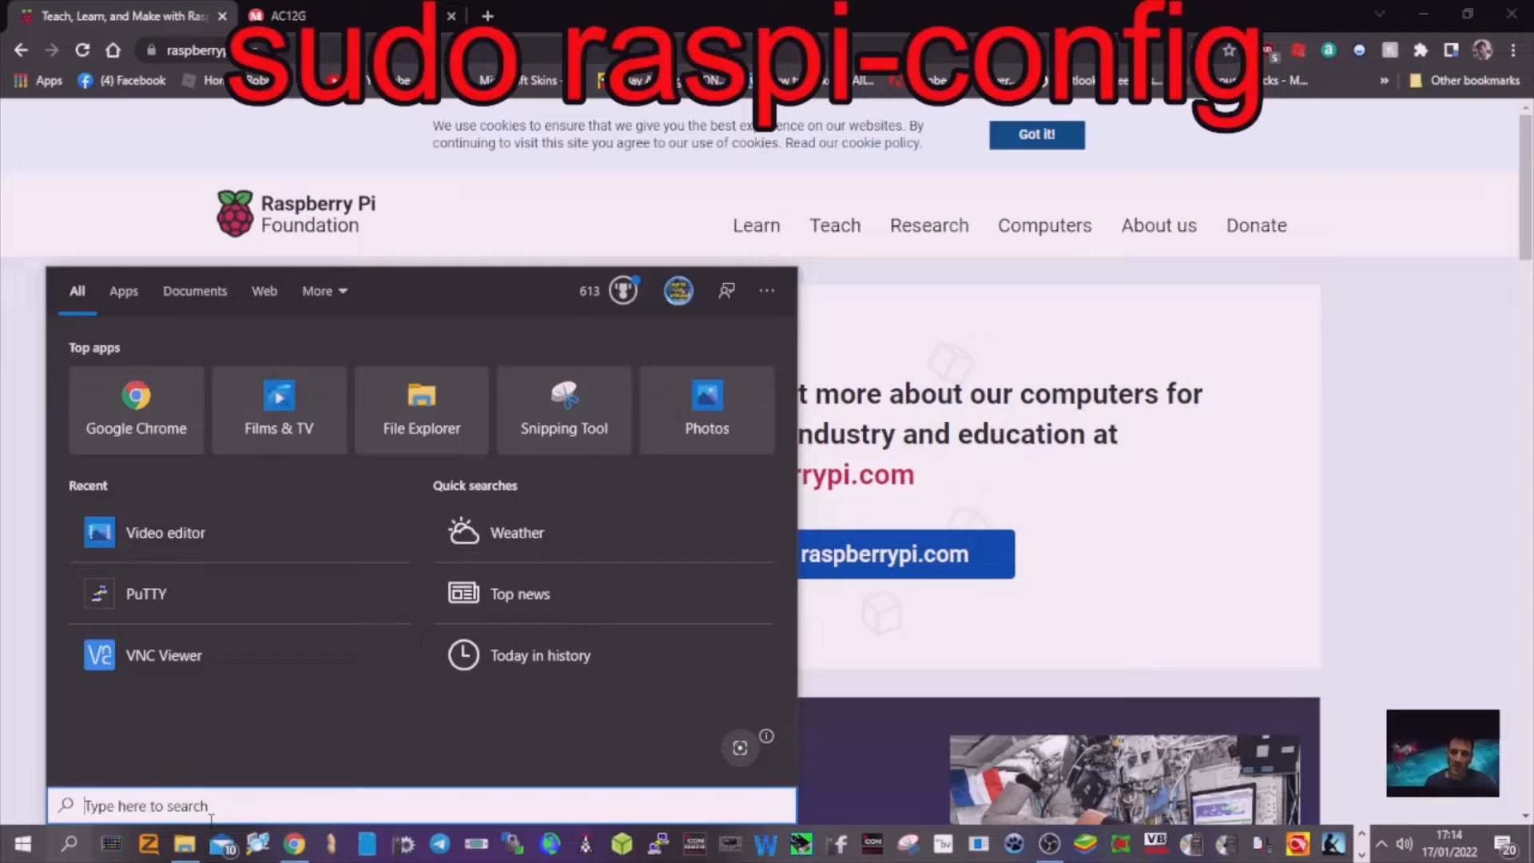
{"action": "type", "text": "pu"}
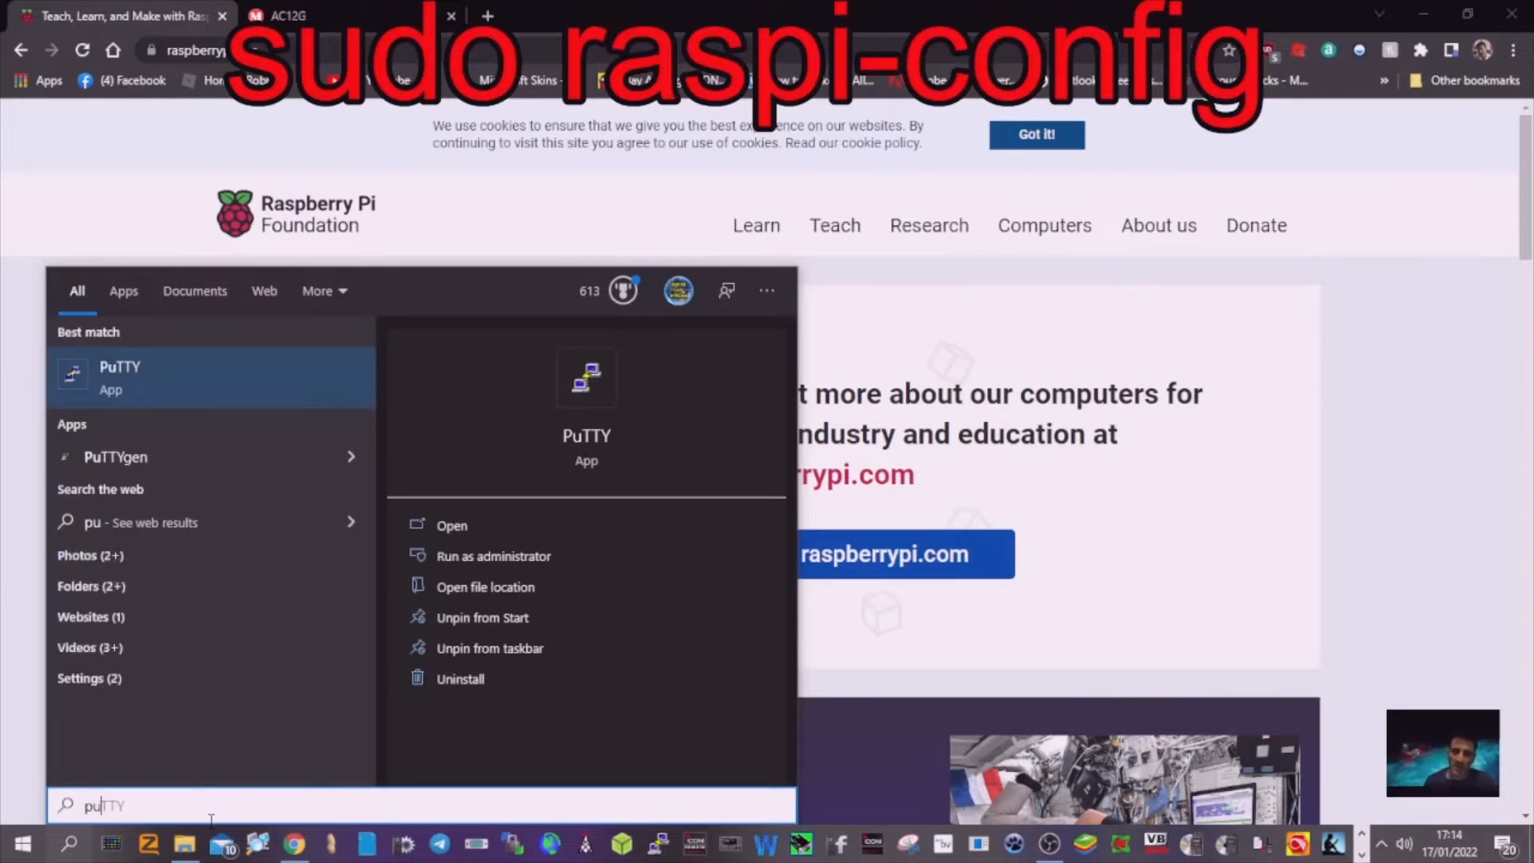
{"action": "type", "text": "t"}
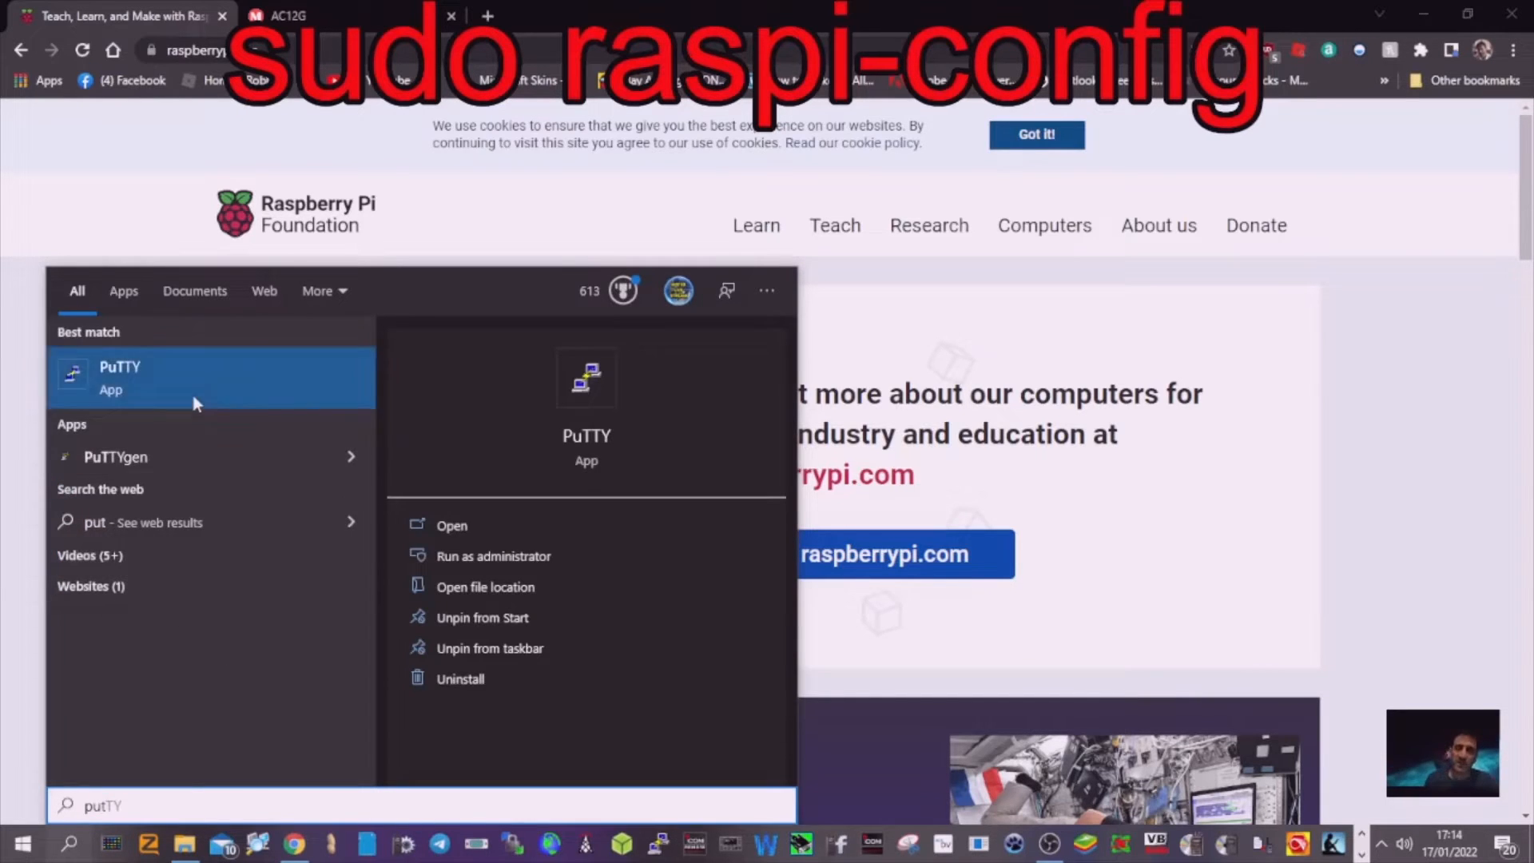
{"action": "left_click", "coordinate": [195, 401]}
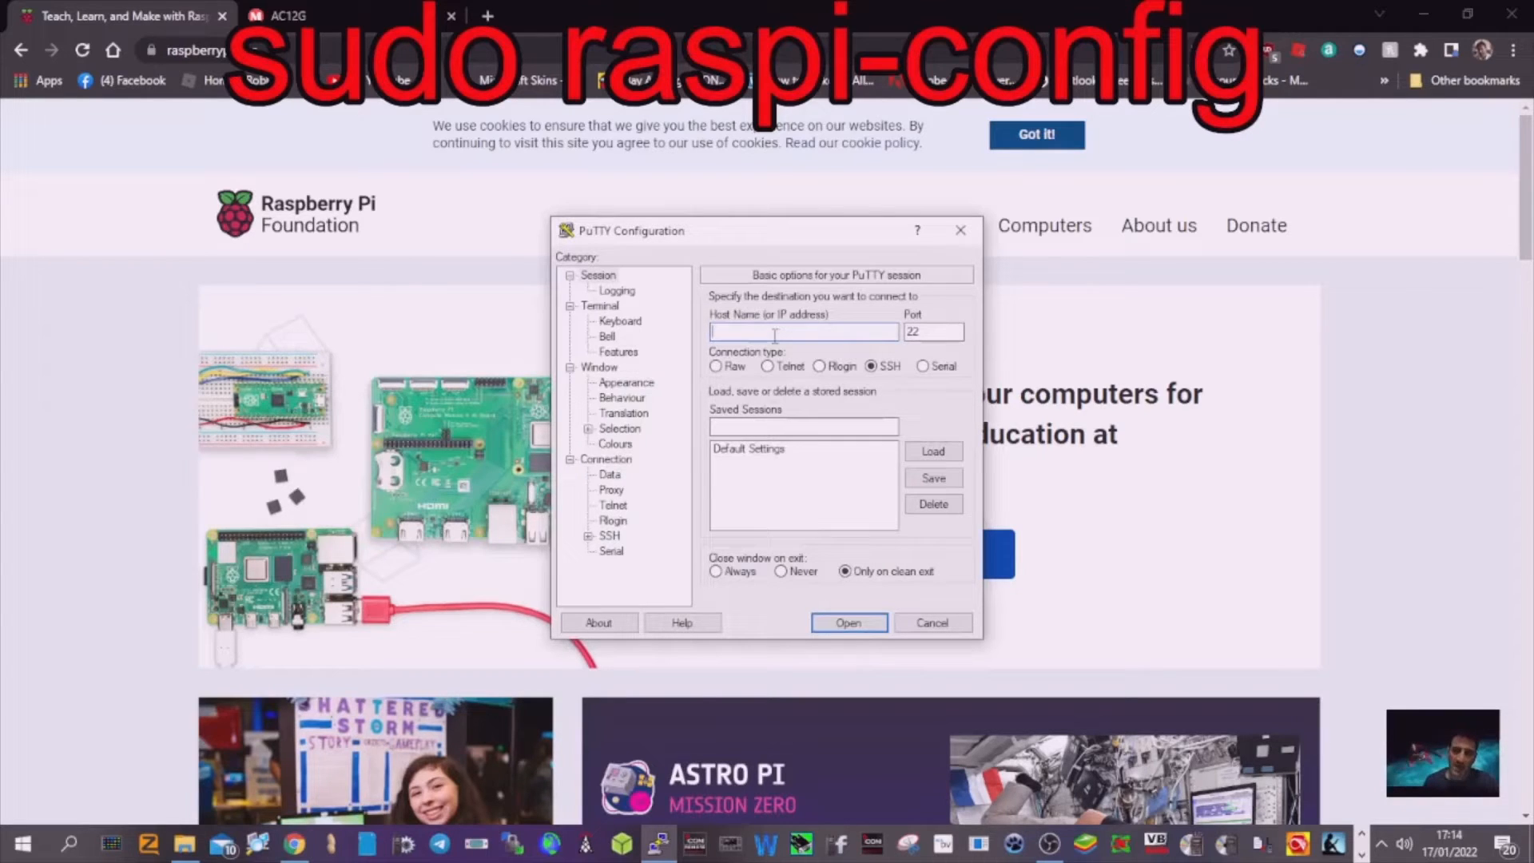
Open an SSH session to 192.168.0.107 on port 22, reaching the login prompt.
{"action": "left_click", "coordinate": [775, 336]}
{"action": "type", "text": "19"}
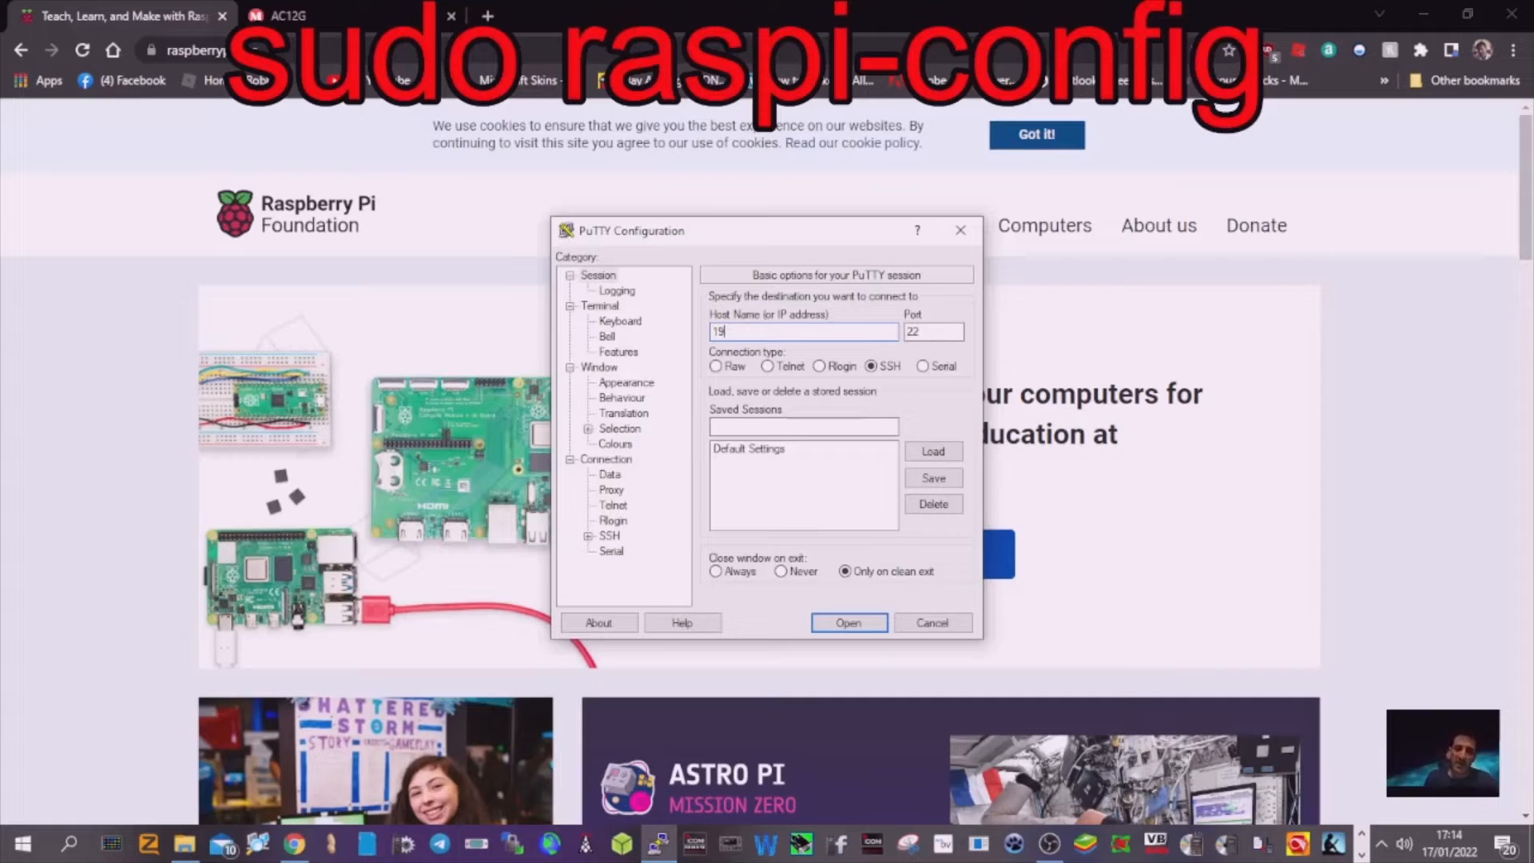
{"action": "type", "text": "2.1"}
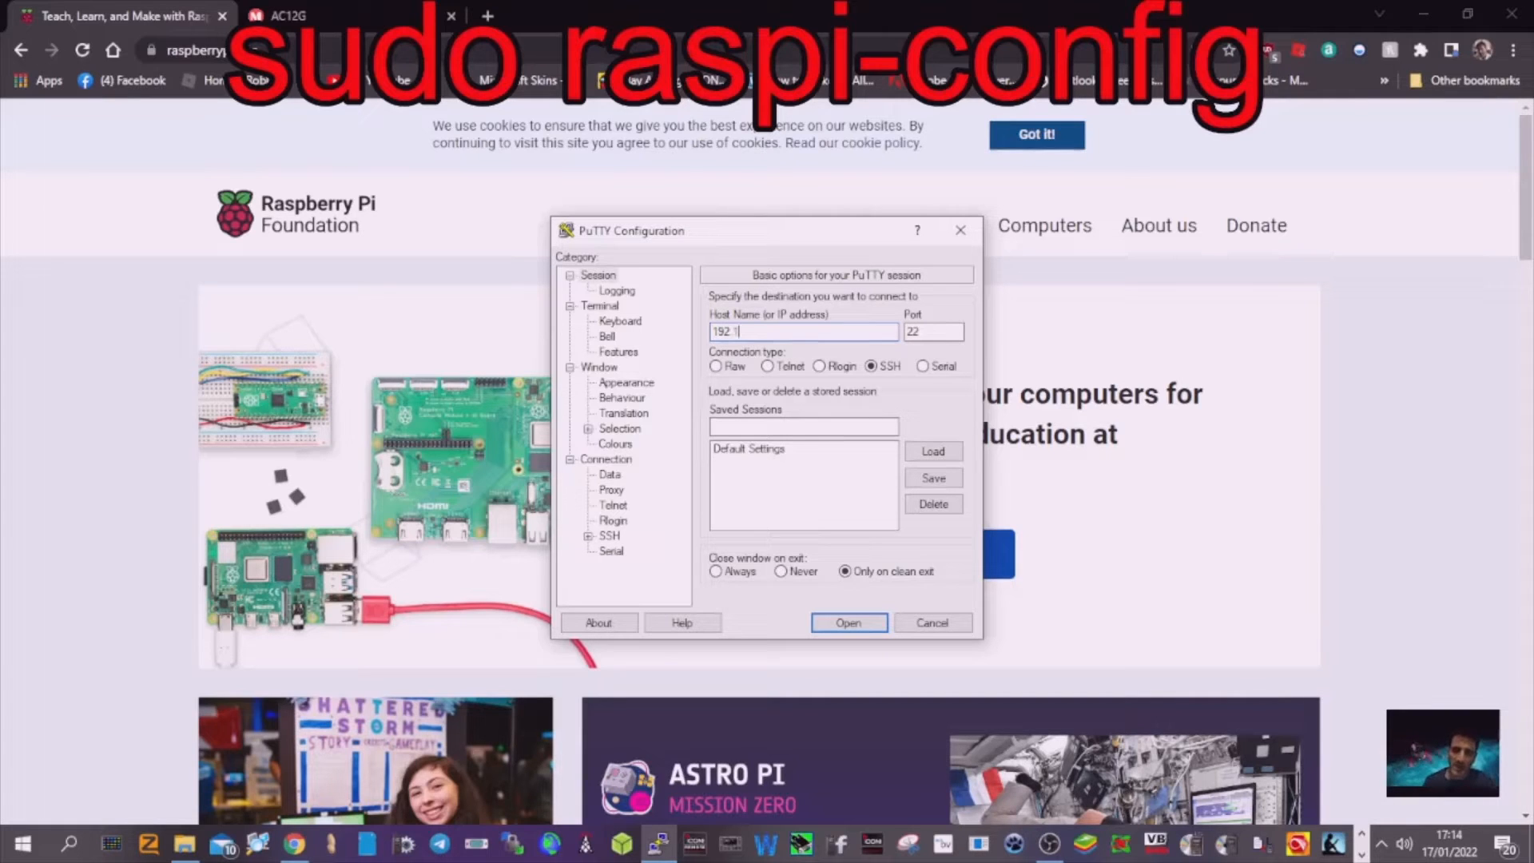
{"action": "type", "text": "68."}
{"action": "type", "text": "0"}
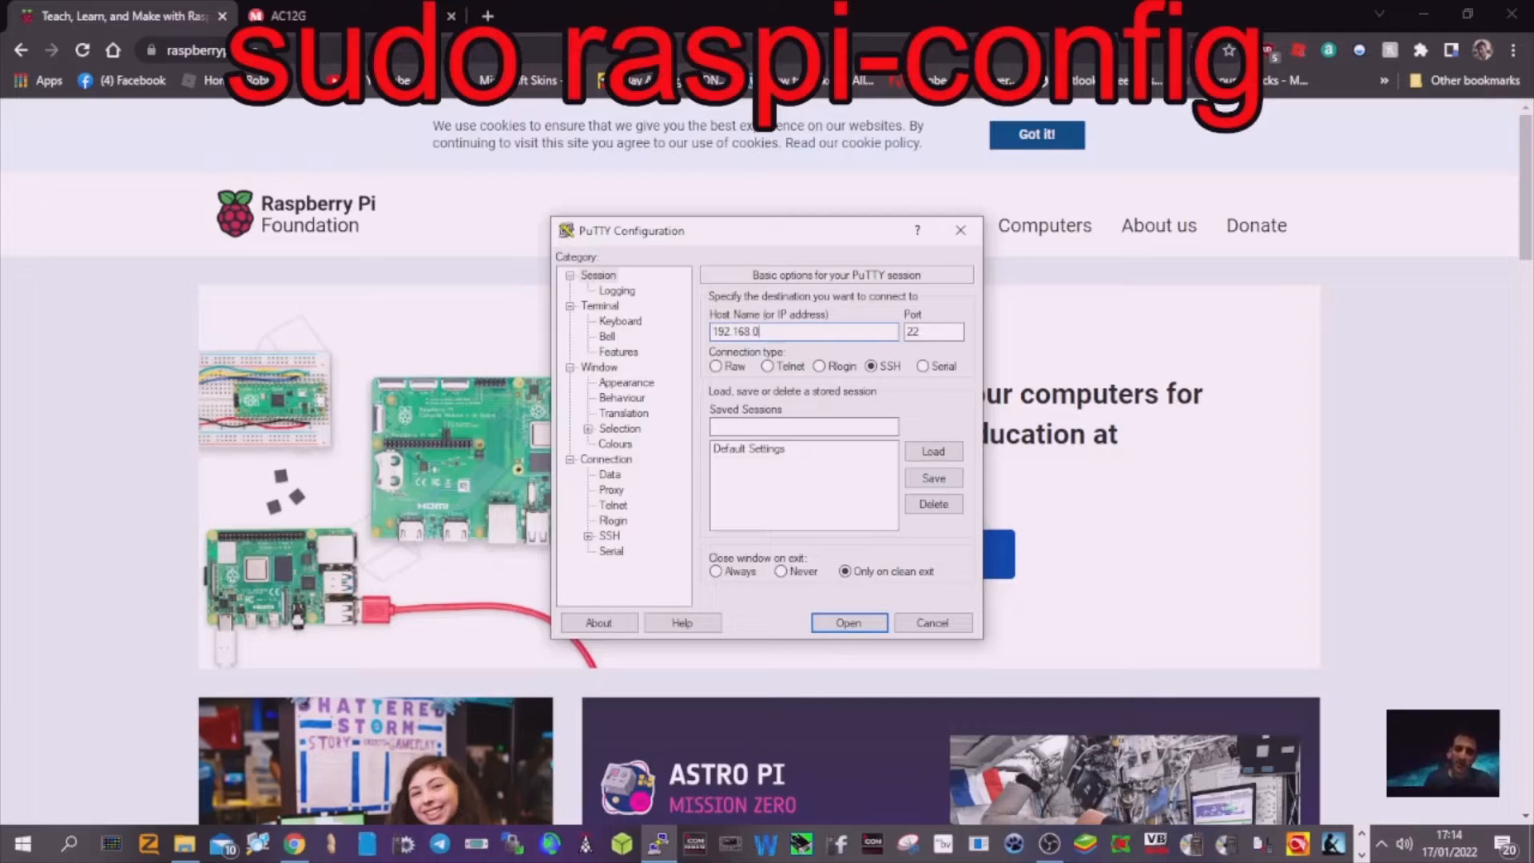
{"action": "type", "text": ".10"}
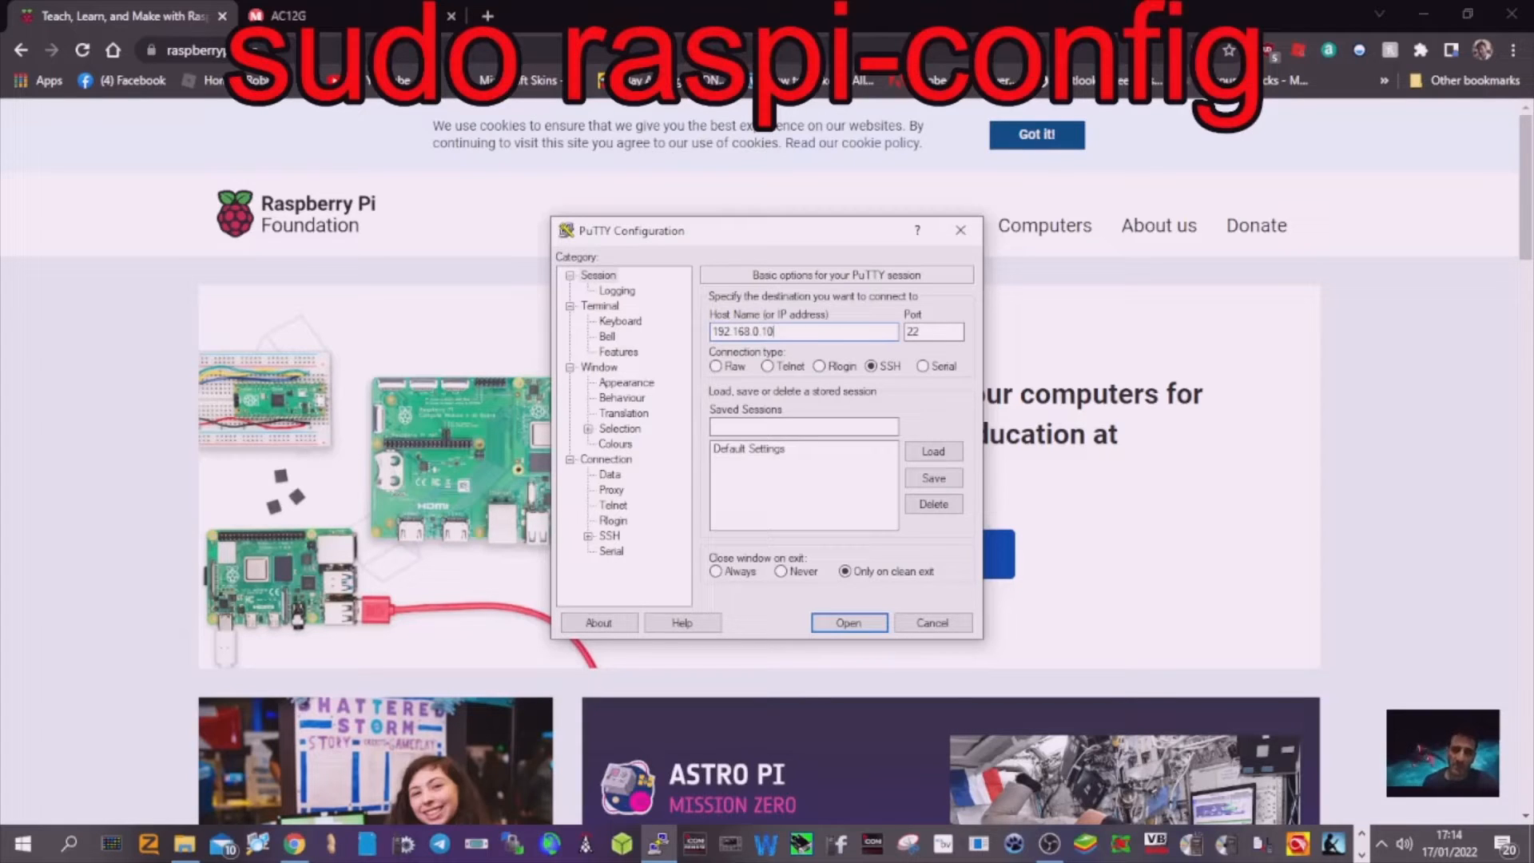
{"action": "type", "text": "7"}
{"action": "key", "text": "Return"}
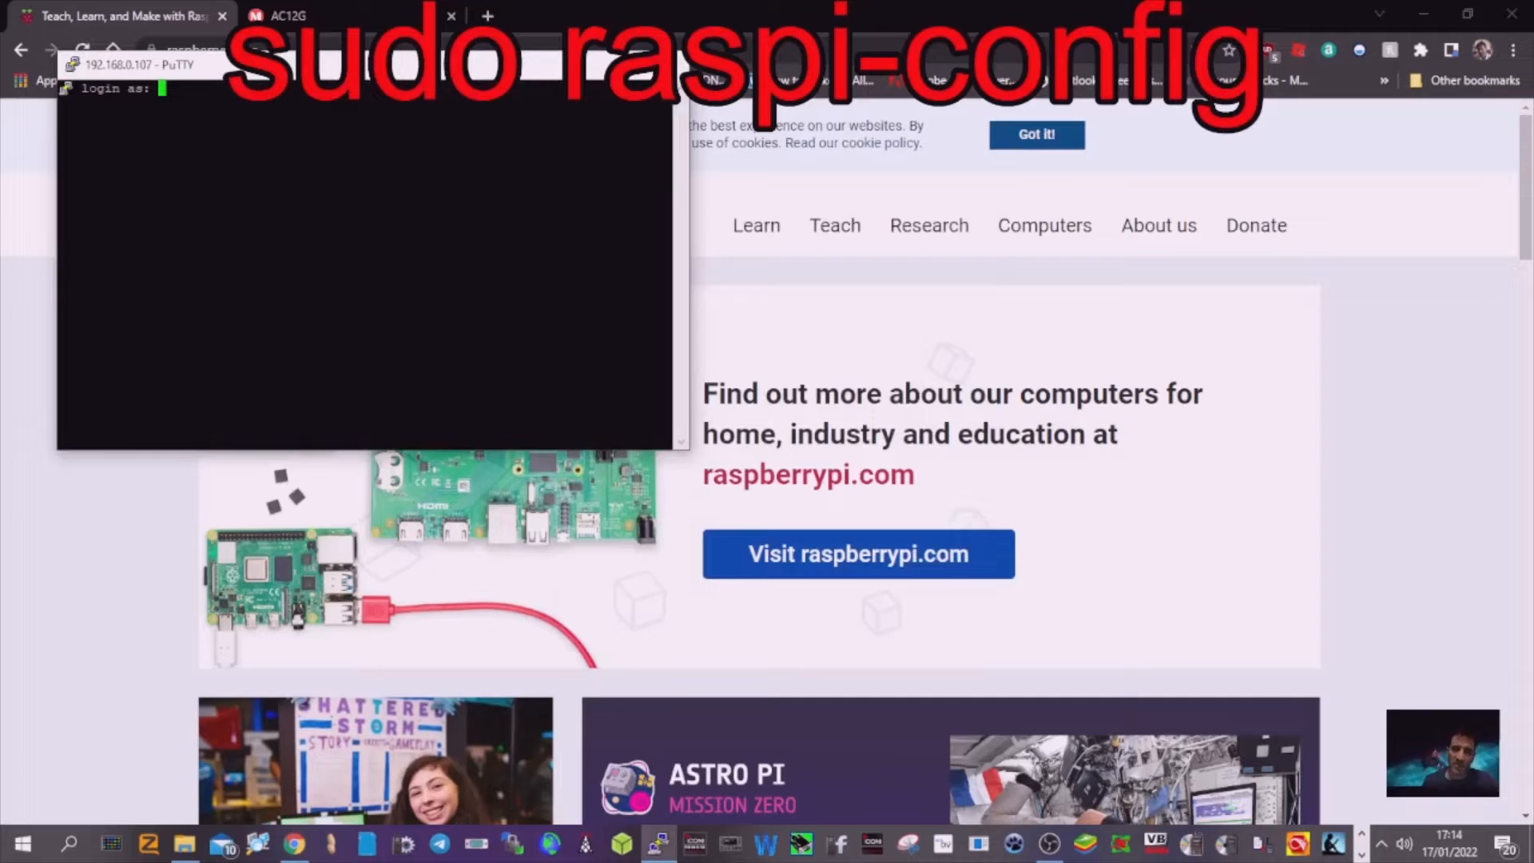
{"action": "type", "text": "pi"}
Log in as pi with the password to reach the Raspberry Pi shell prompt.
{"action": "key", "text": "Return"}
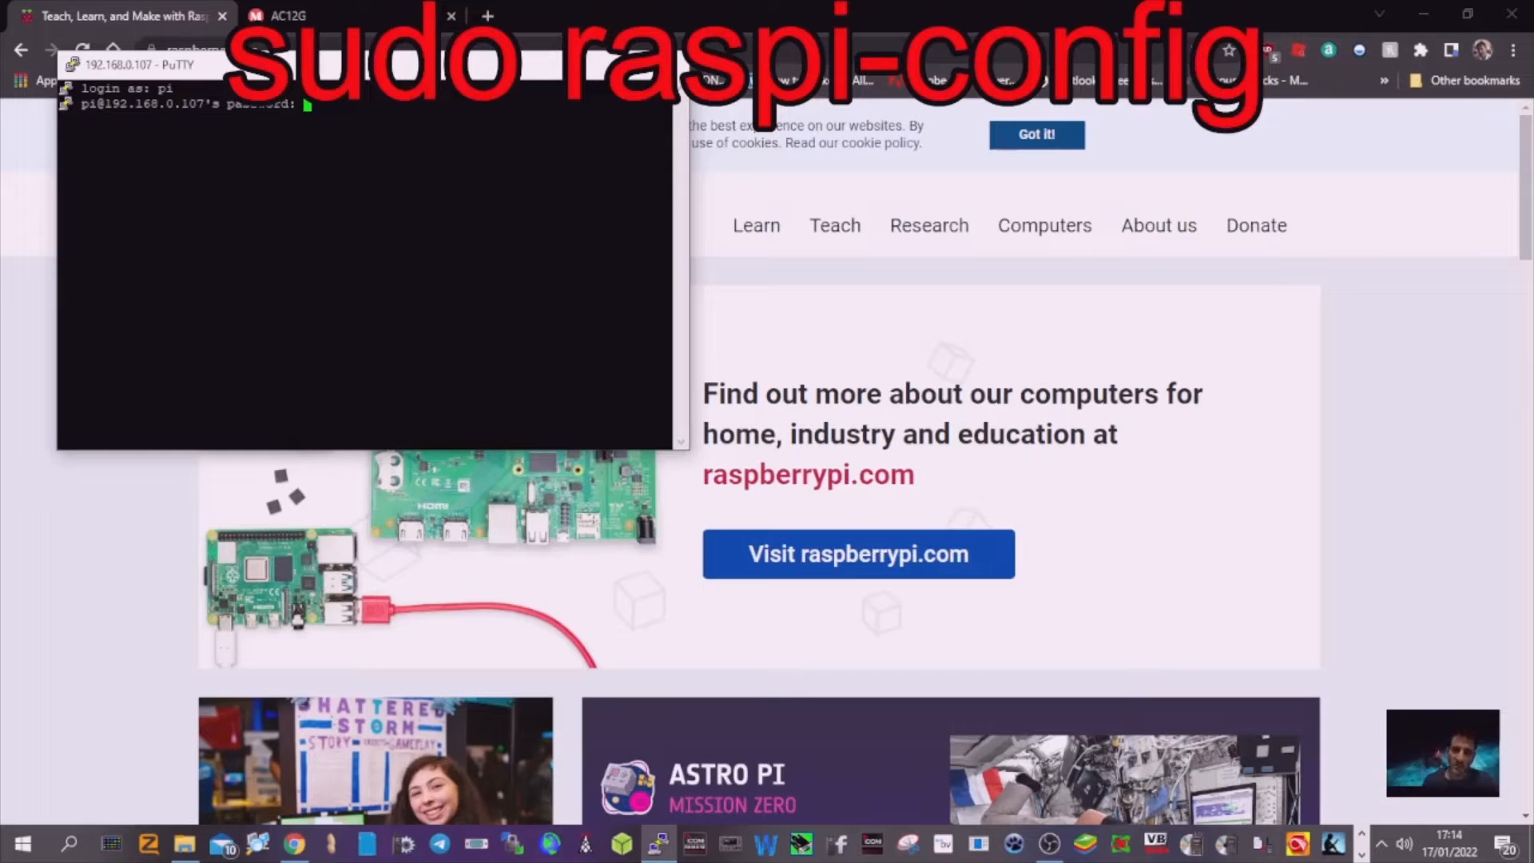
{"action": "key", "text": "Return"}
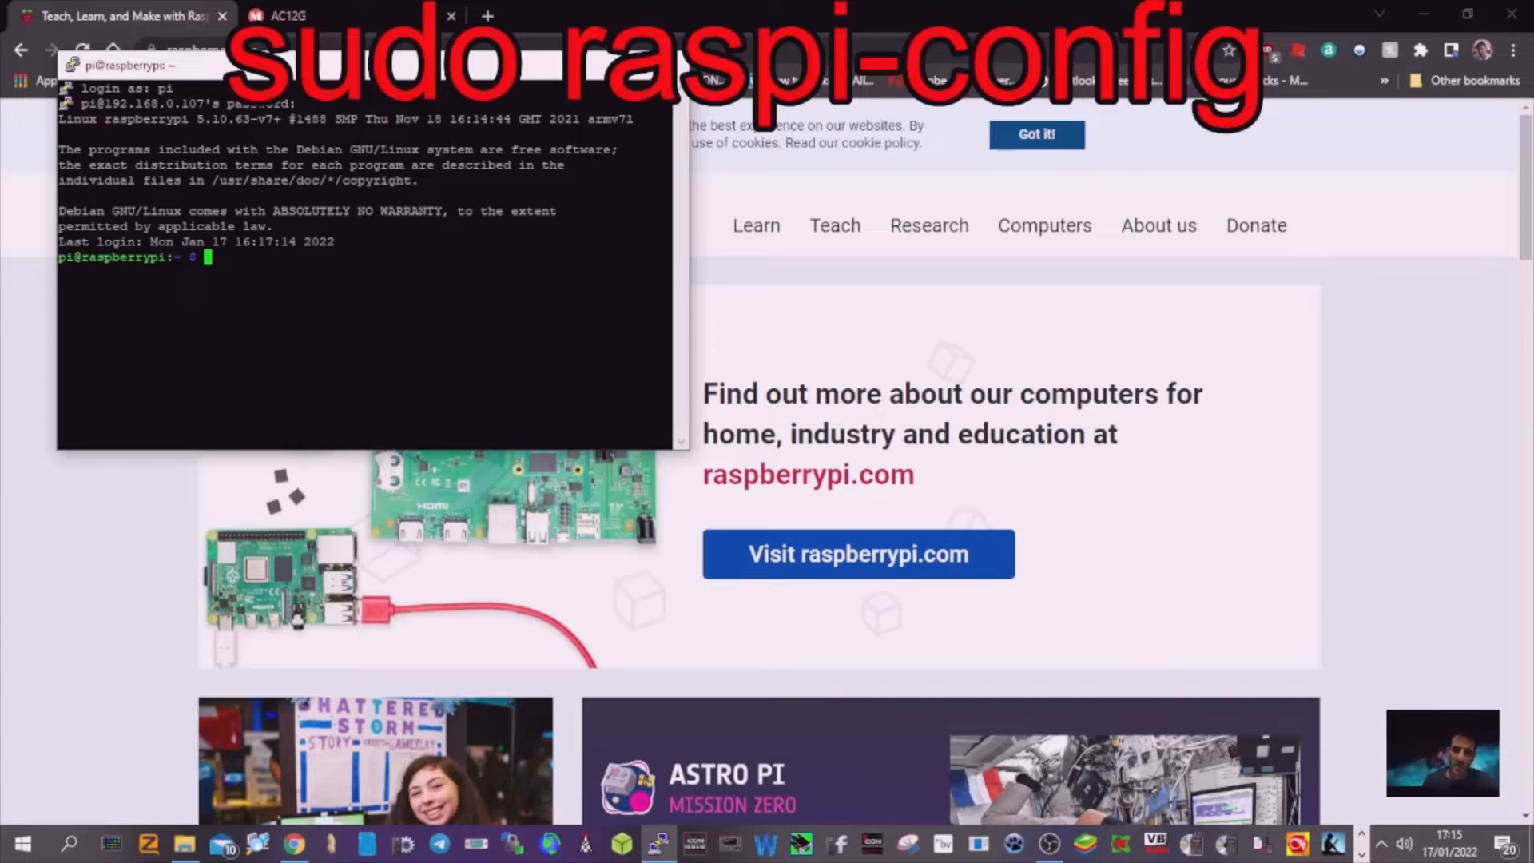
{"action": "type", "text": "s"}
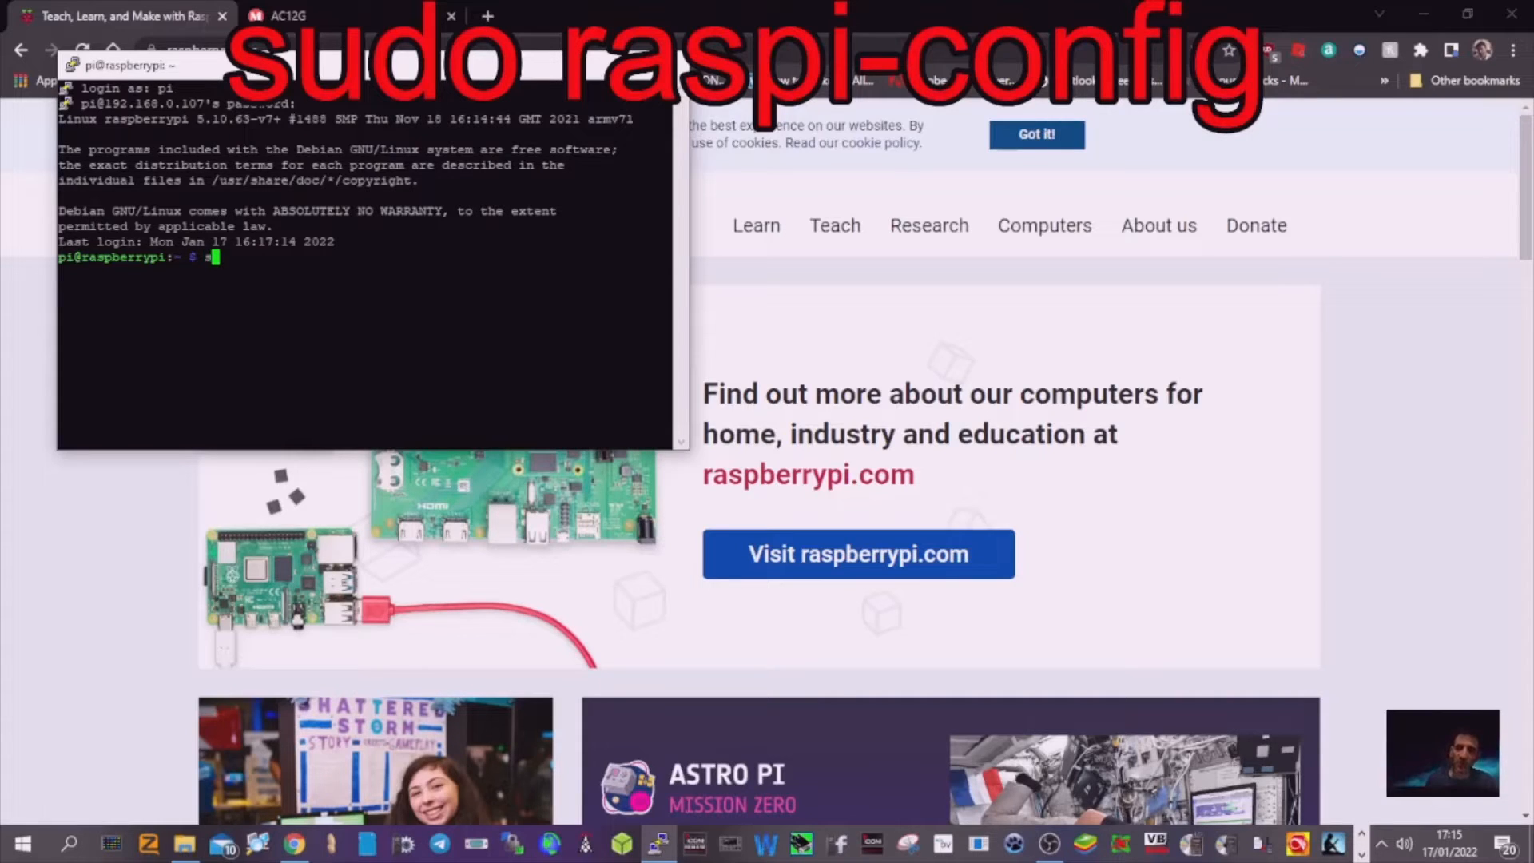
{"action": "type", "text": "u"}
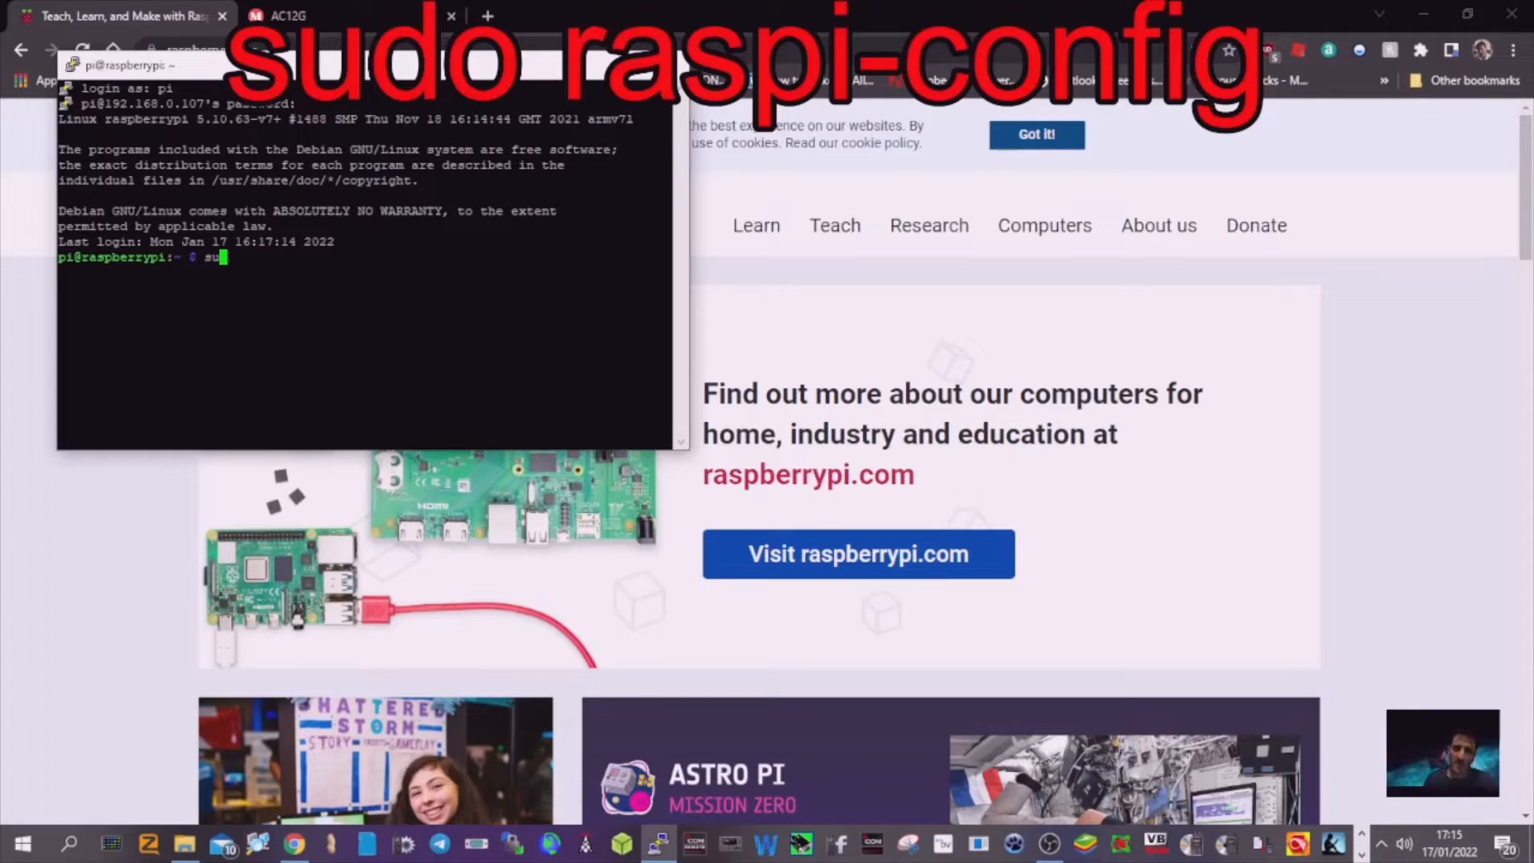
{"action": "type", "text": "do"}
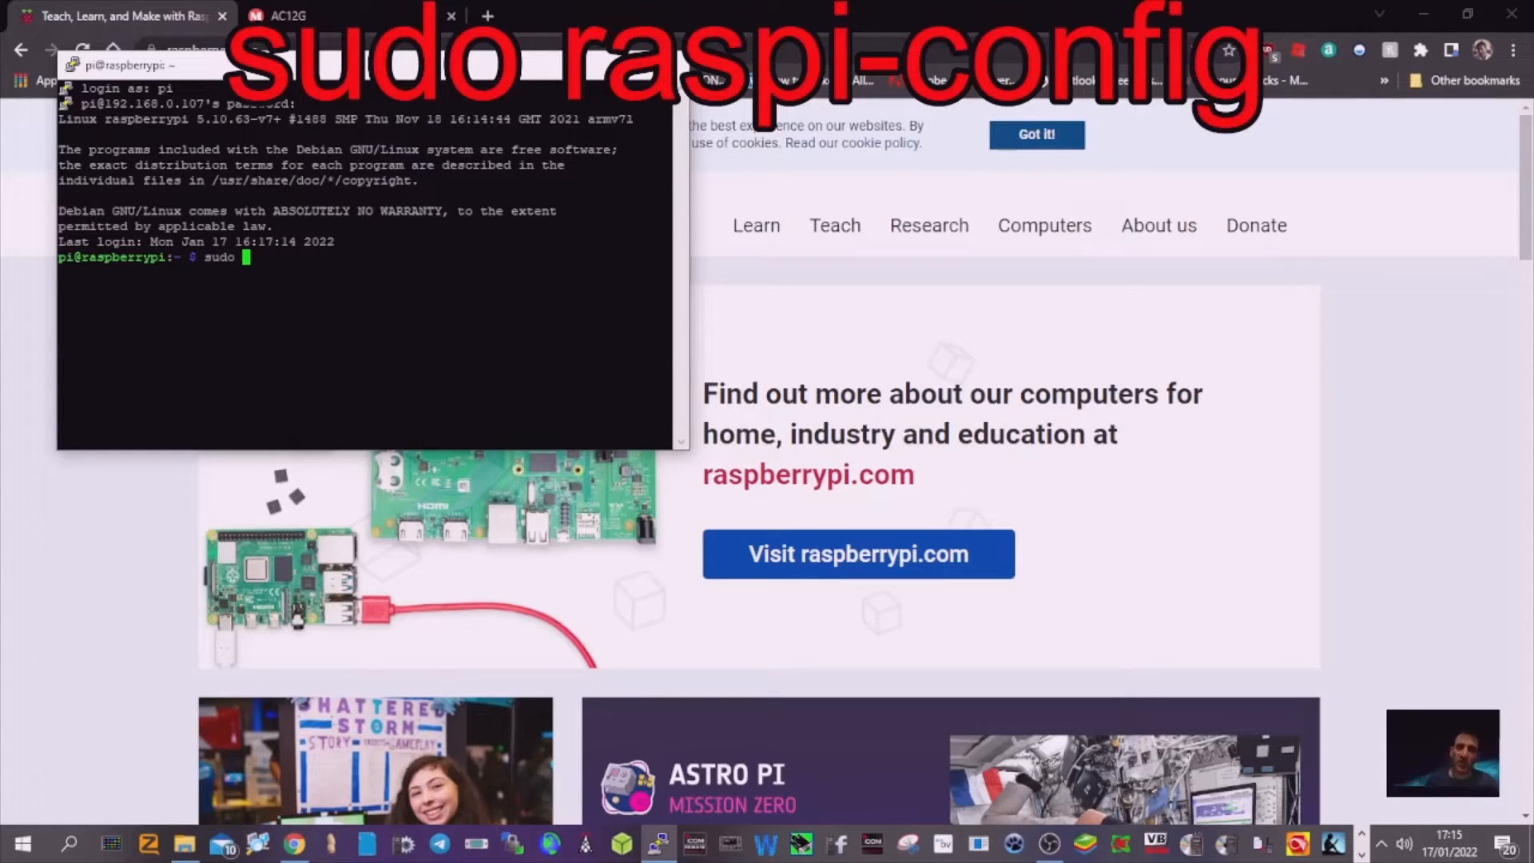
{"action": "type", "text": " ras"}
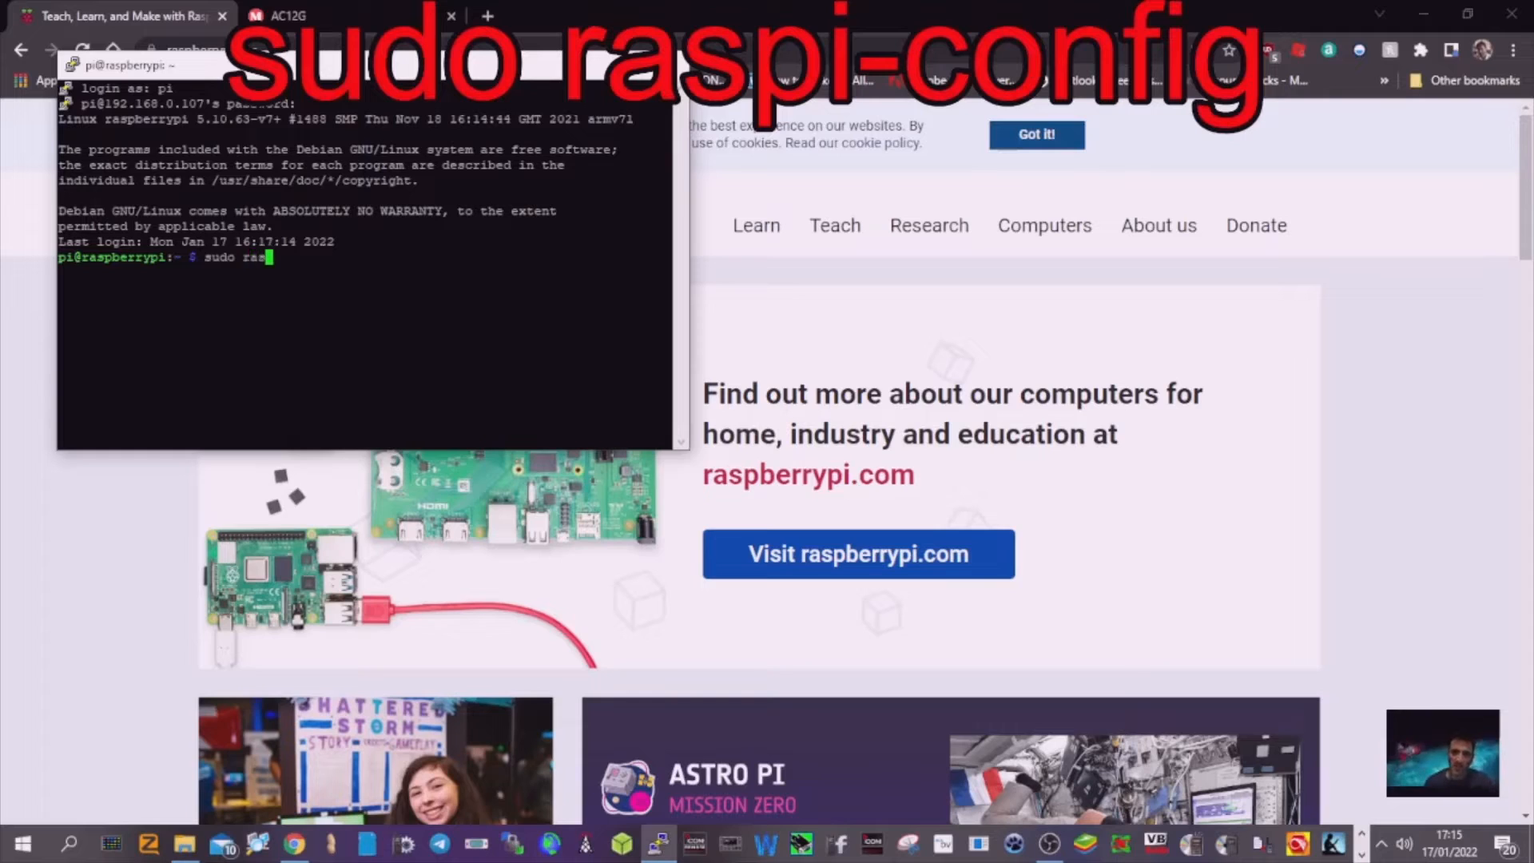
{"action": "type", "text": "pi"}
{"action": "type", "text": "-co"}
{"action": "type", "text": "nfig"}
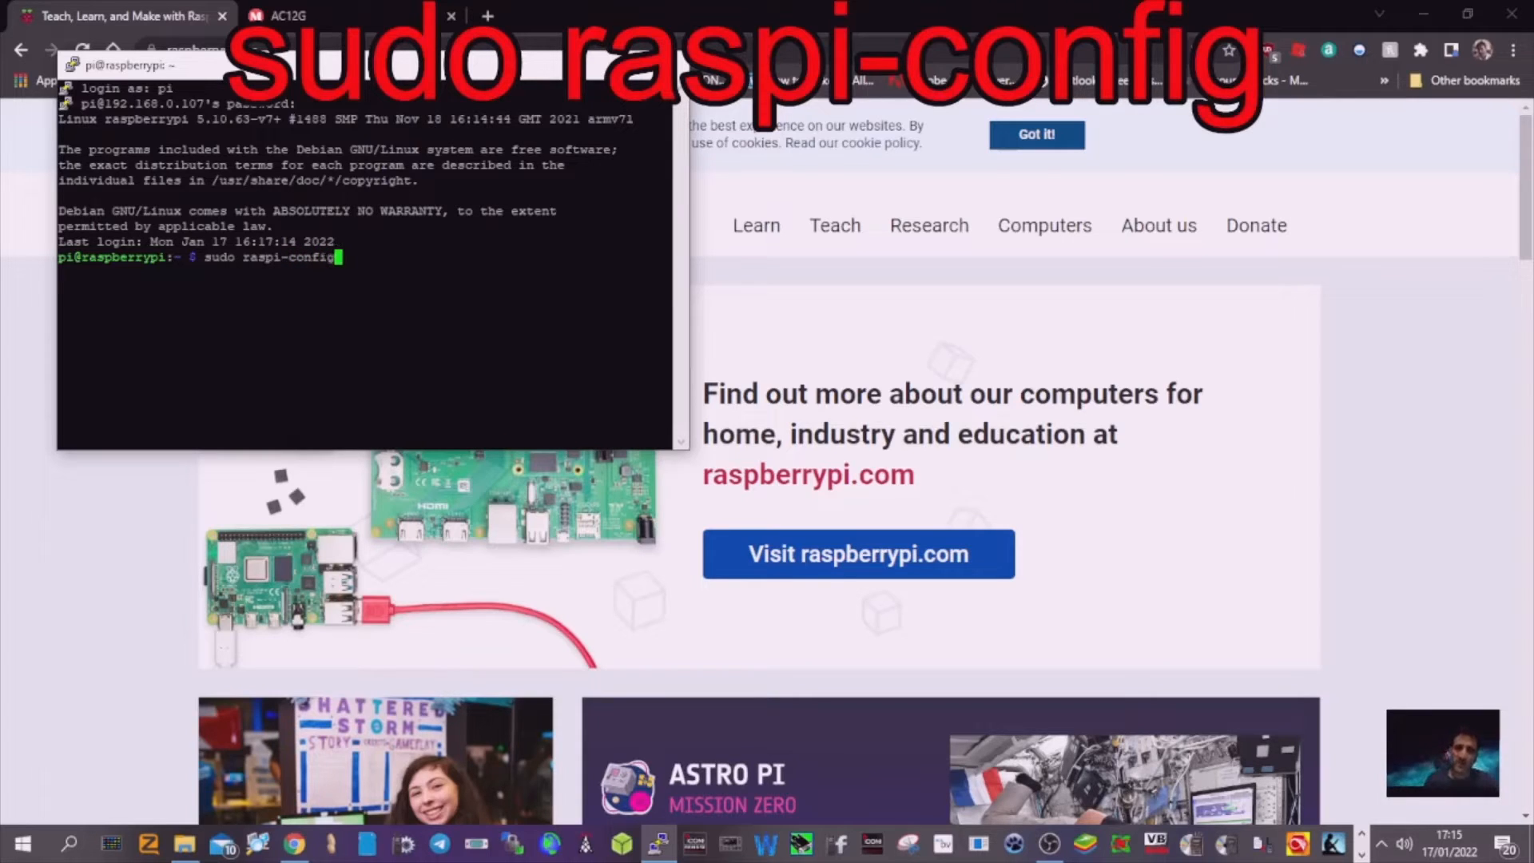
Run 'sudo raspi-config' to bring up the Software Configuration Tool menu.
{"action": "key", "text": "Return"}
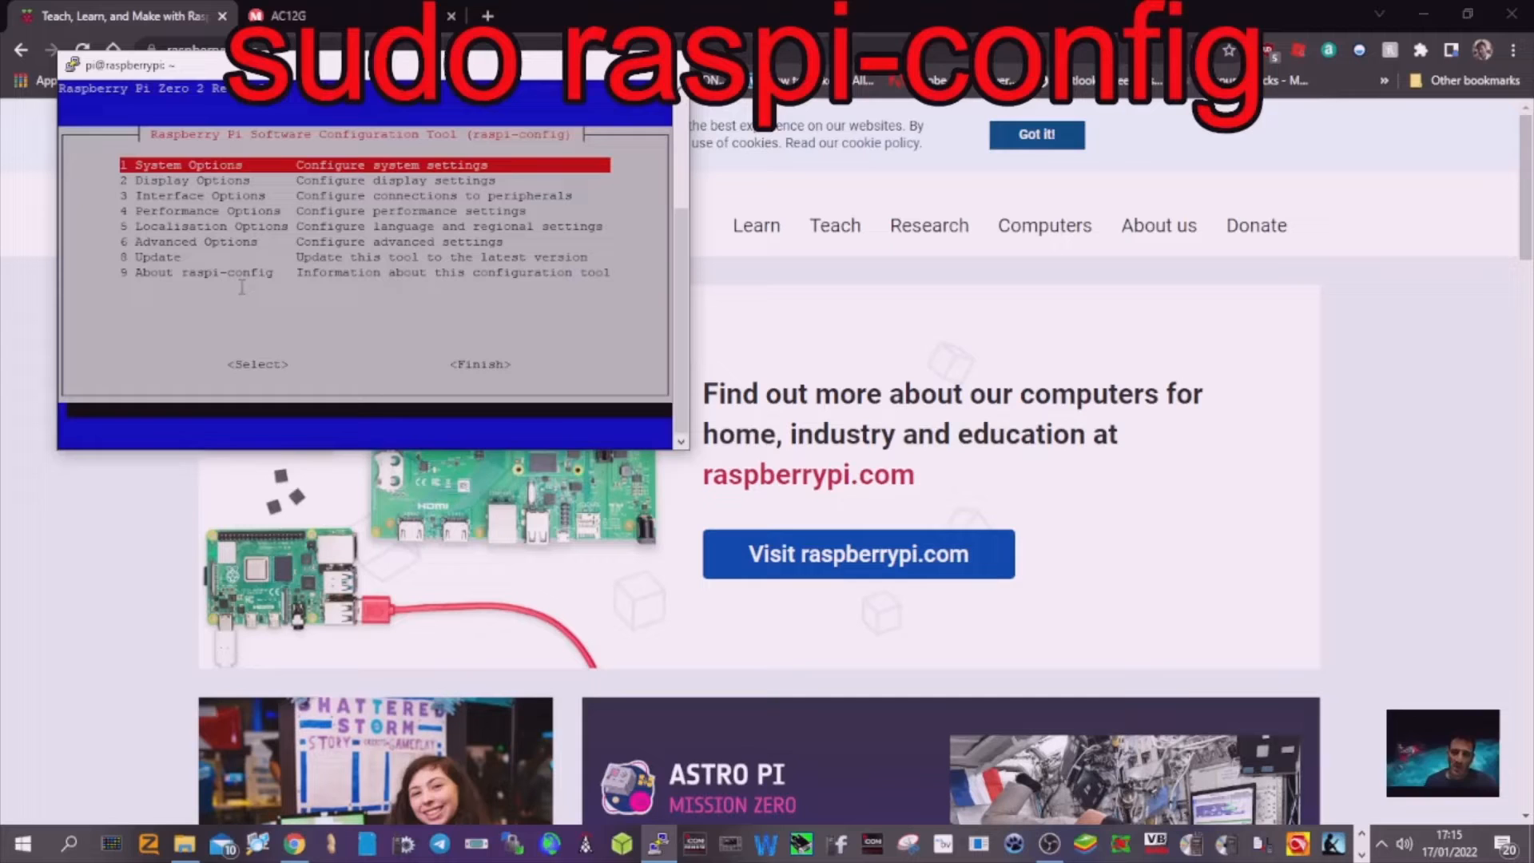
{"action": "left_click_drag", "start_coordinate": [359, 64], "coordinate": [810, 232]}
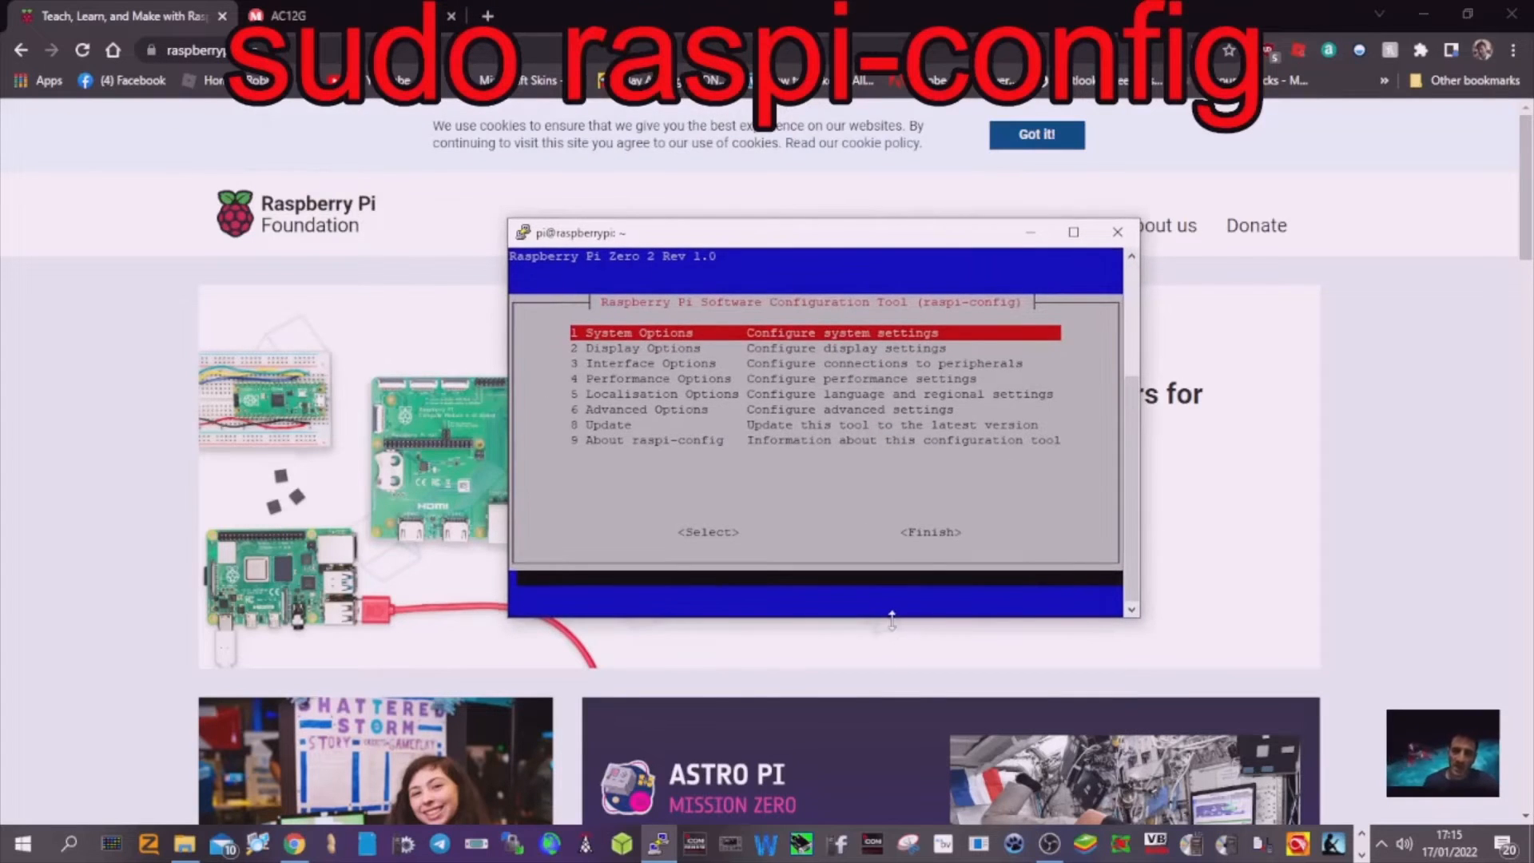
{"action": "left_click_drag", "start_coordinate": [888, 624], "coordinate": [883, 650]}
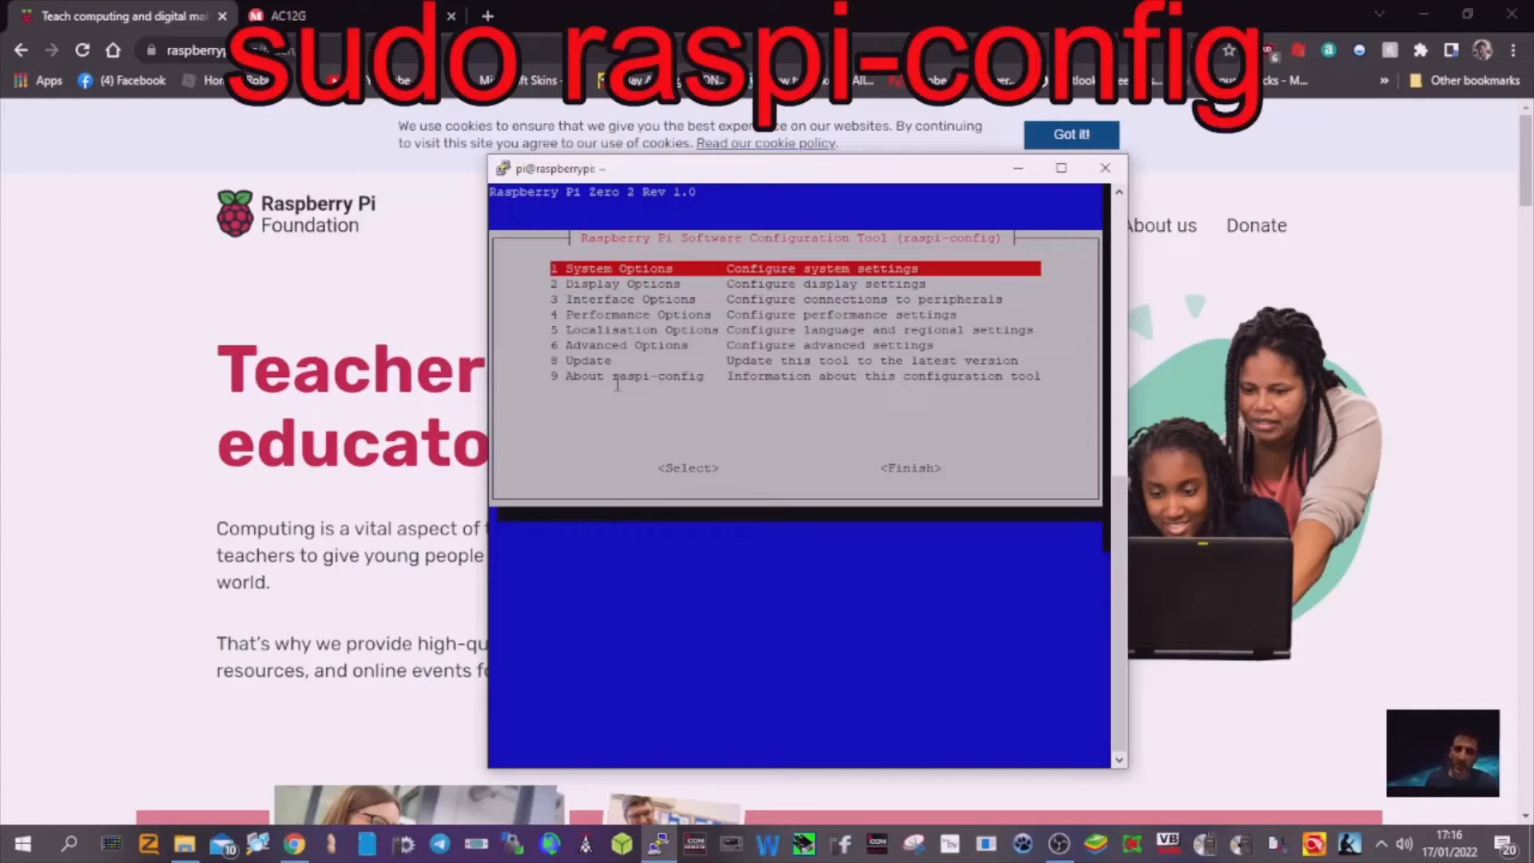
{"action": "key", "text": "Tab"}
{"action": "key", "text": "Tab"}
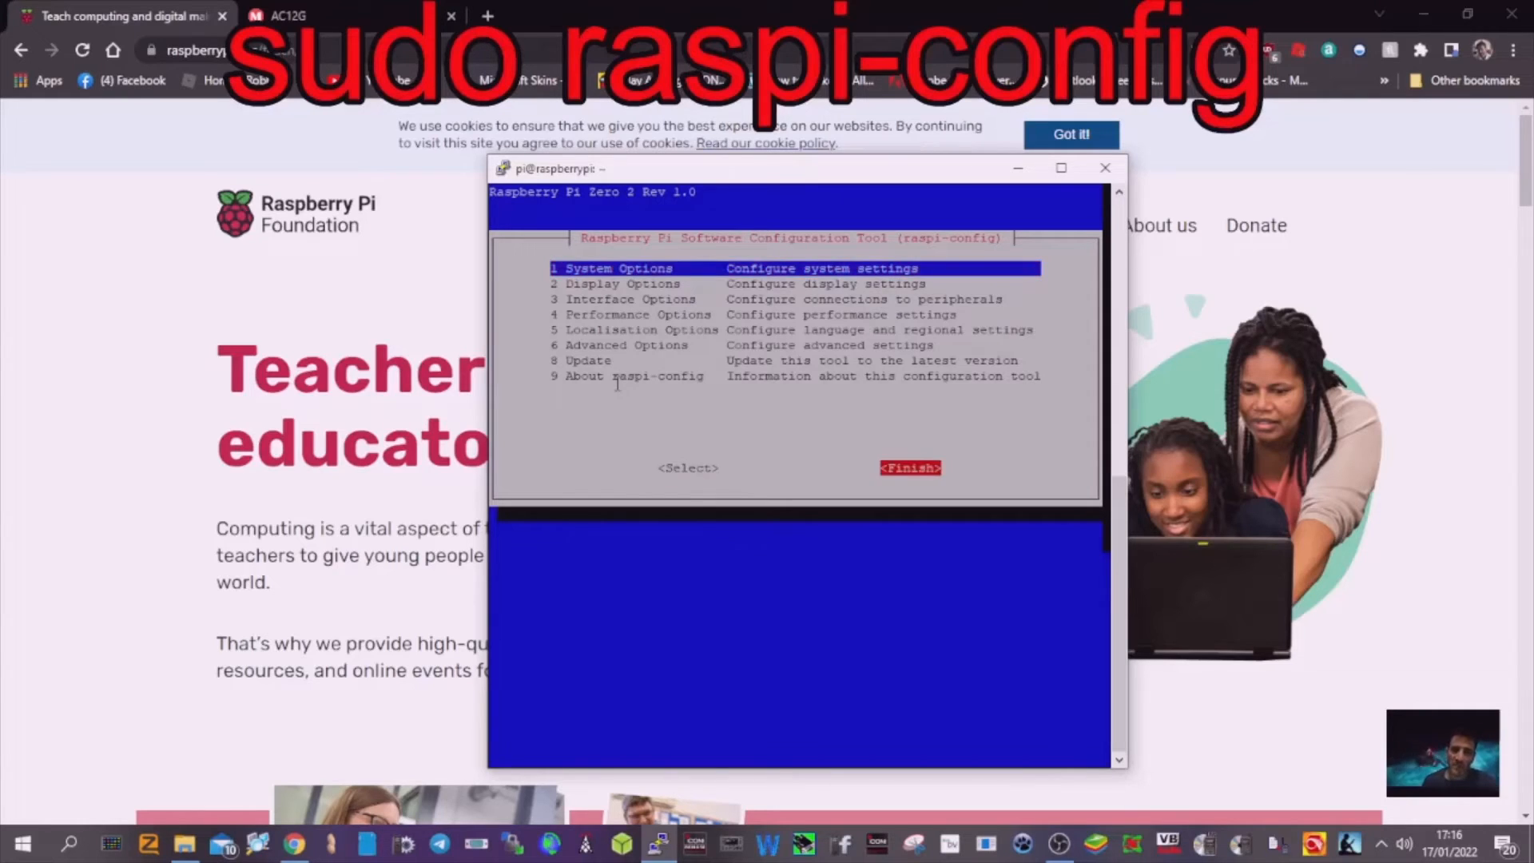
{"action": "key", "text": "Tab"}
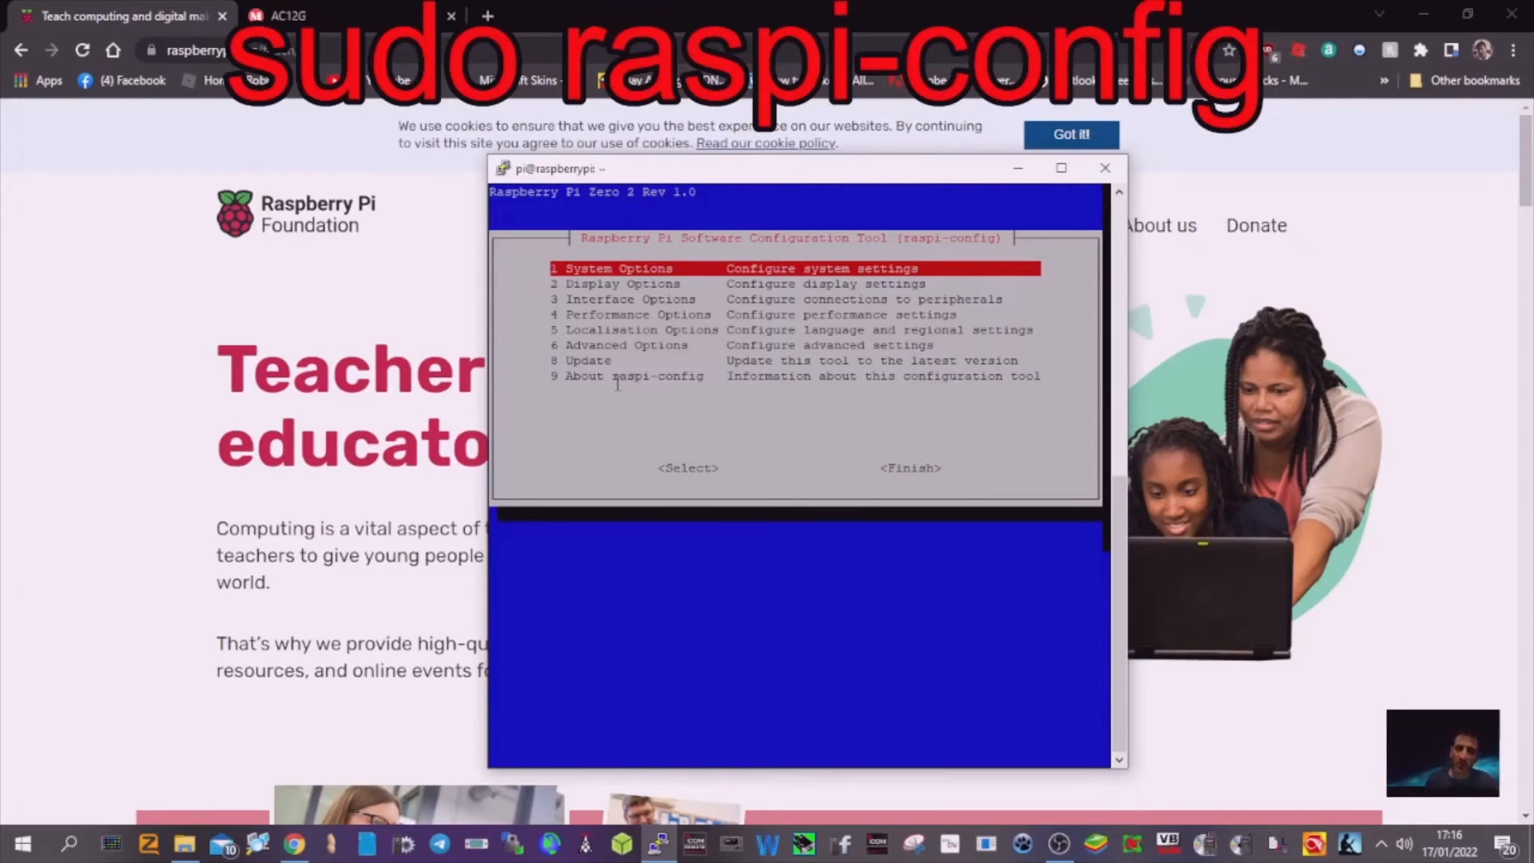
{"action": "key", "text": "Down"}
{"action": "key", "text": "Down"}
{"action": "key", "text": "Down"}
{"action": "key", "text": "Down"}
{"action": "key", "text": "Up"}
{"action": "key", "text": "Up"}
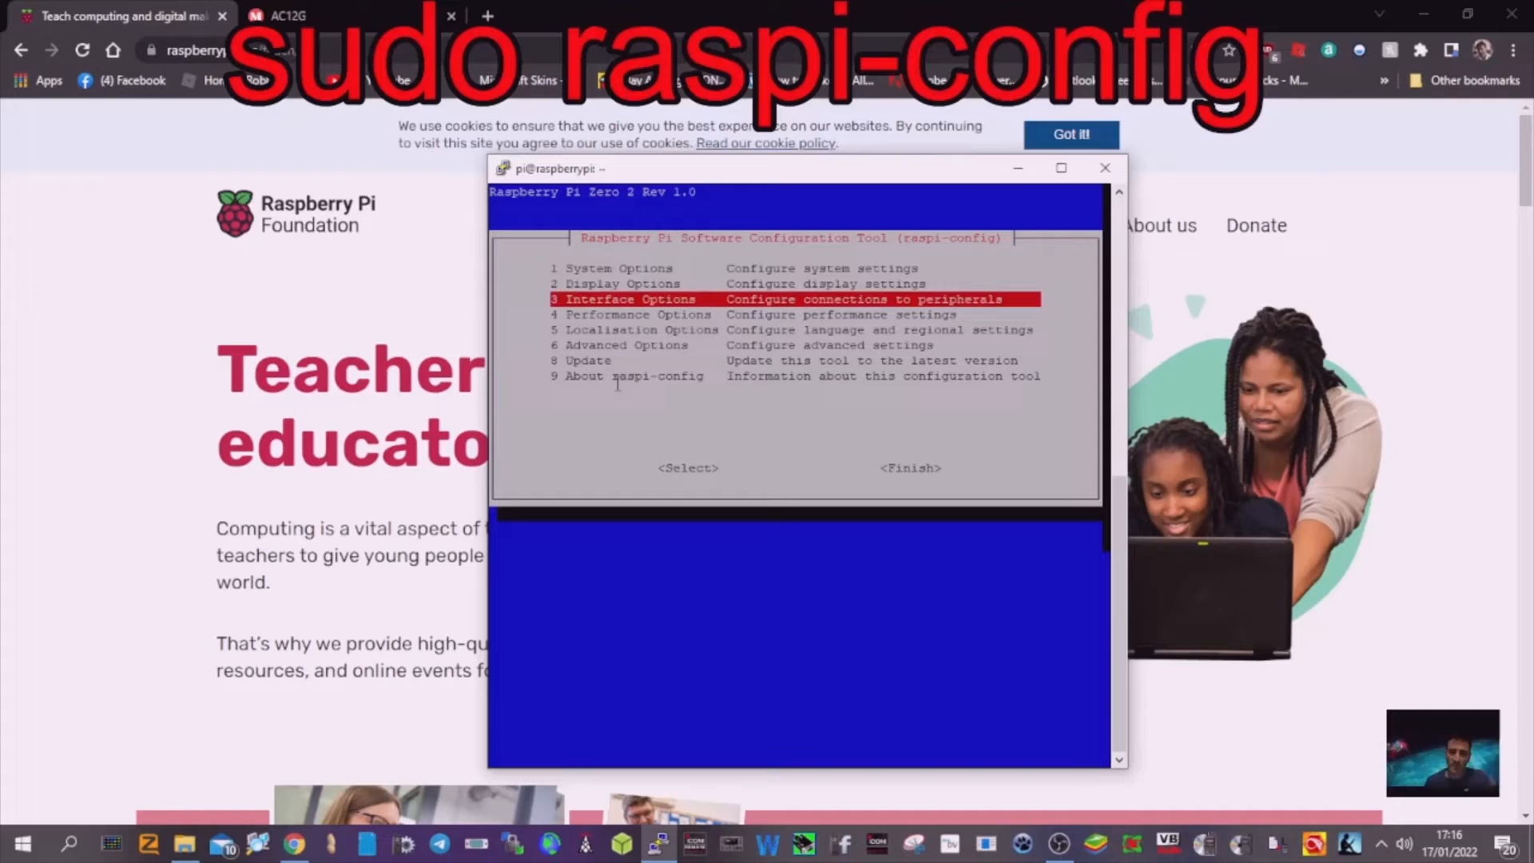
{"action": "key", "text": "Up"}
{"action": "key", "text": "Up"}
{"action": "key", "text": "Down"}
{"action": "key", "text": "Down"}
{"action": "key", "text": "Down"}
{"action": "key", "text": "Down"}
{"action": "key", "text": "Down"}
{"action": "key", "text": "Down"}
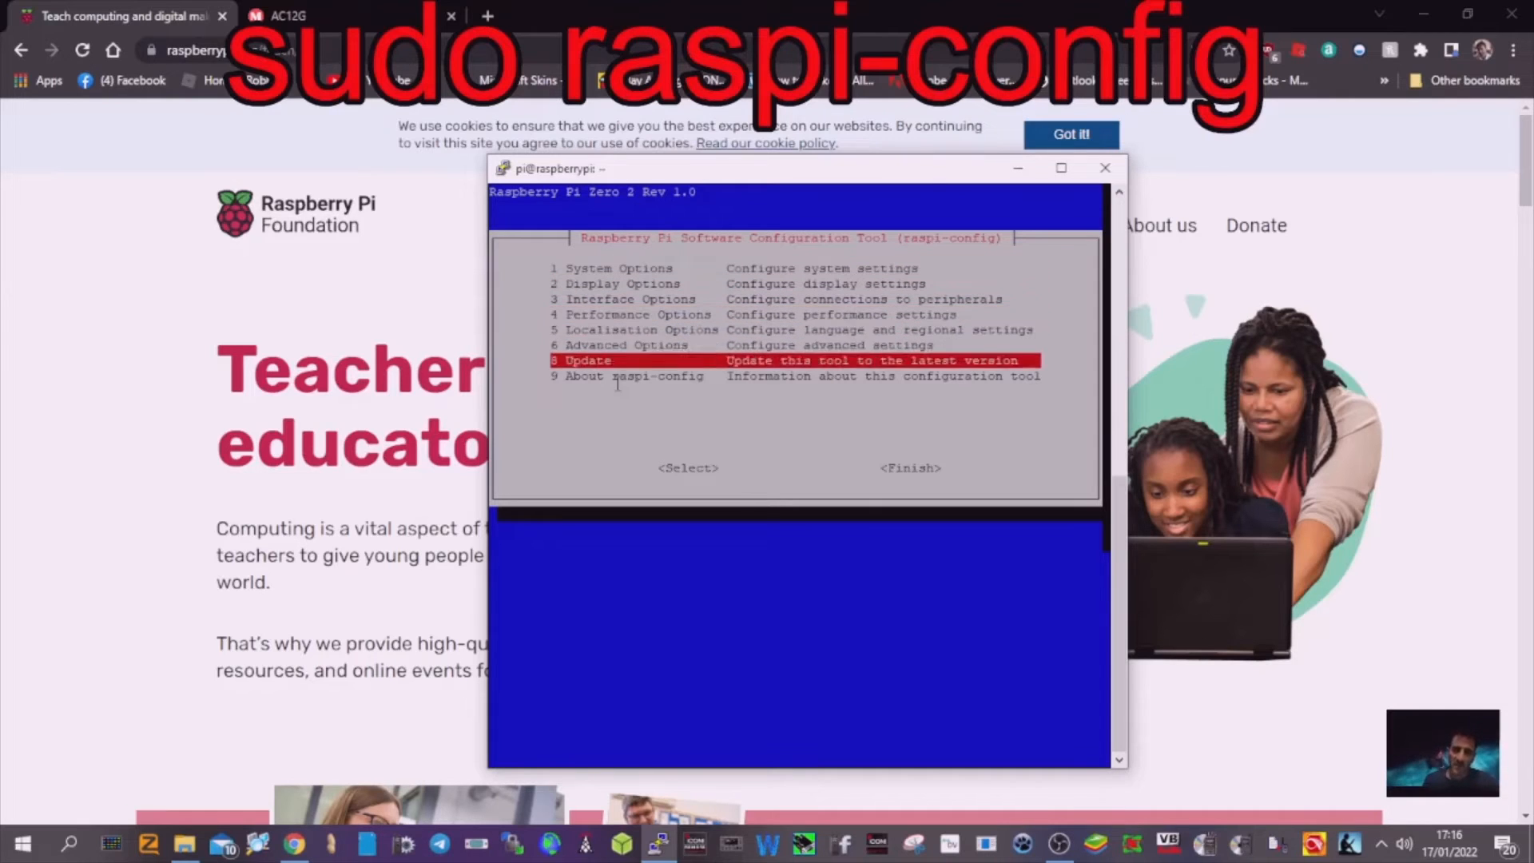
{"action": "key", "text": "Down"}
{"action": "key", "text": "Up"}
{"action": "key", "text": "Up"}
{"action": "key", "text": "Up"}
{"action": "key", "text": "Up"}
{"action": "key", "text": "Up"}
{"action": "key", "text": "Up"}
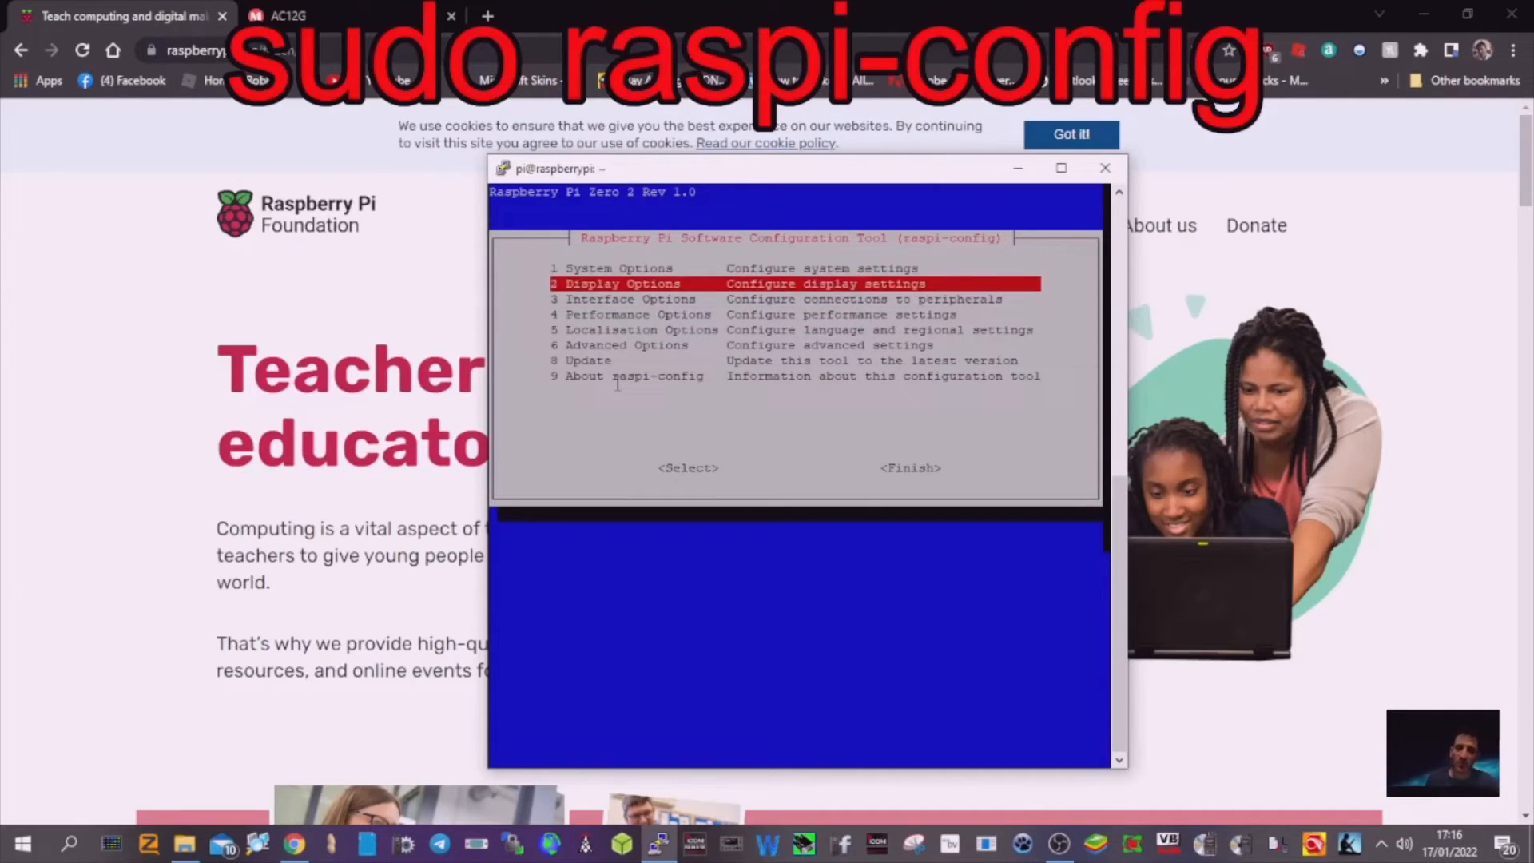
{"action": "key", "text": "Up"}
{"action": "key", "text": "Down"}
{"action": "key", "text": "Down"}
{"action": "key", "text": "Down"}
{"action": "key", "text": "Up"}
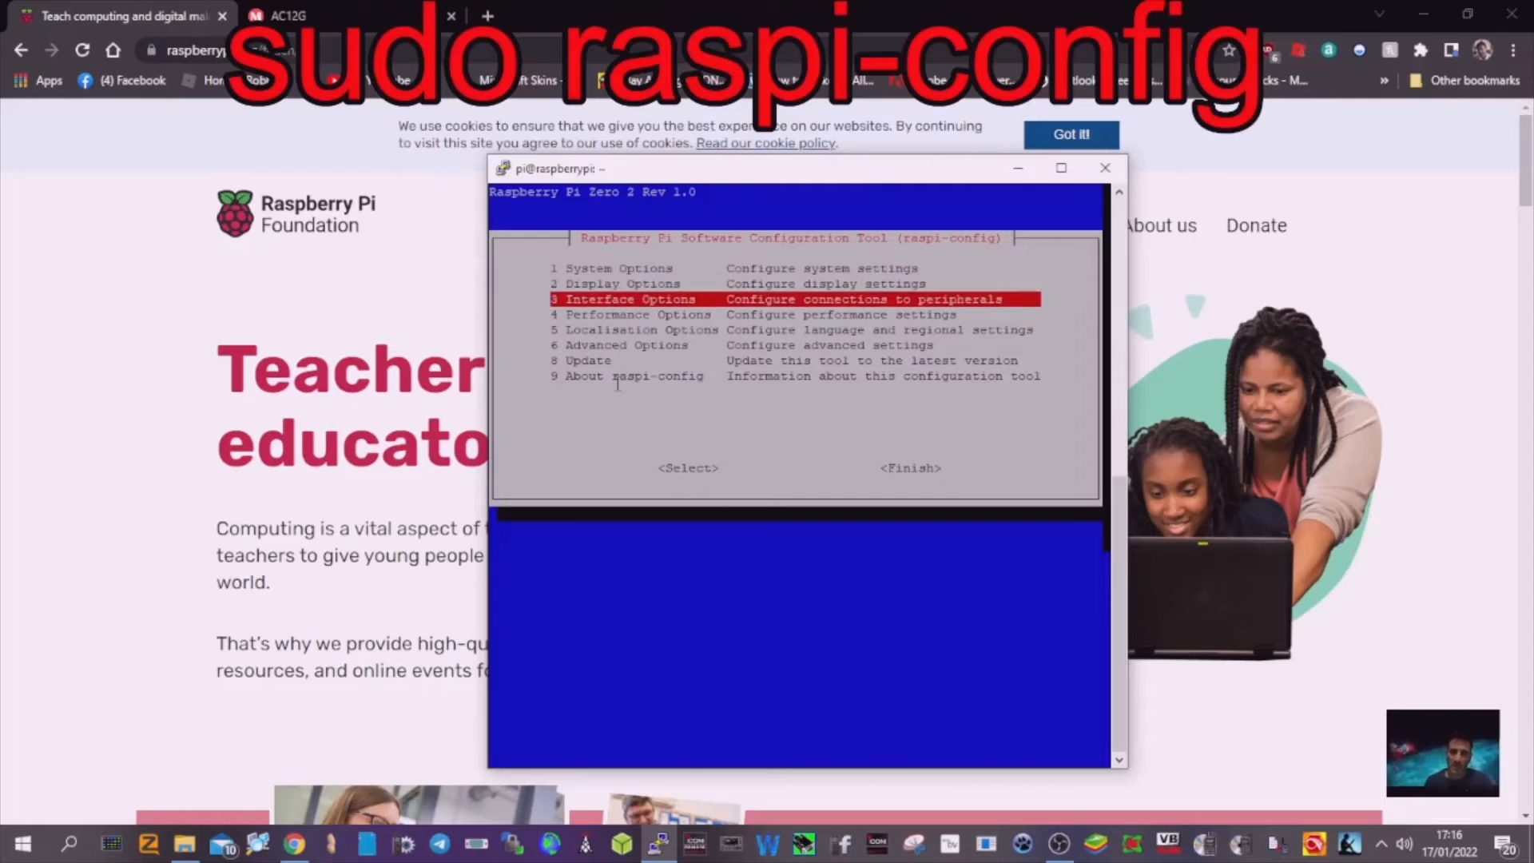
{"action": "key", "text": "Up"}
{"action": "key", "text": "Up"}
{"action": "key", "text": "Down"}
{"action": "key", "text": "Down"}
{"action": "key", "text": "Down"}
{"action": "key", "text": "Down"}
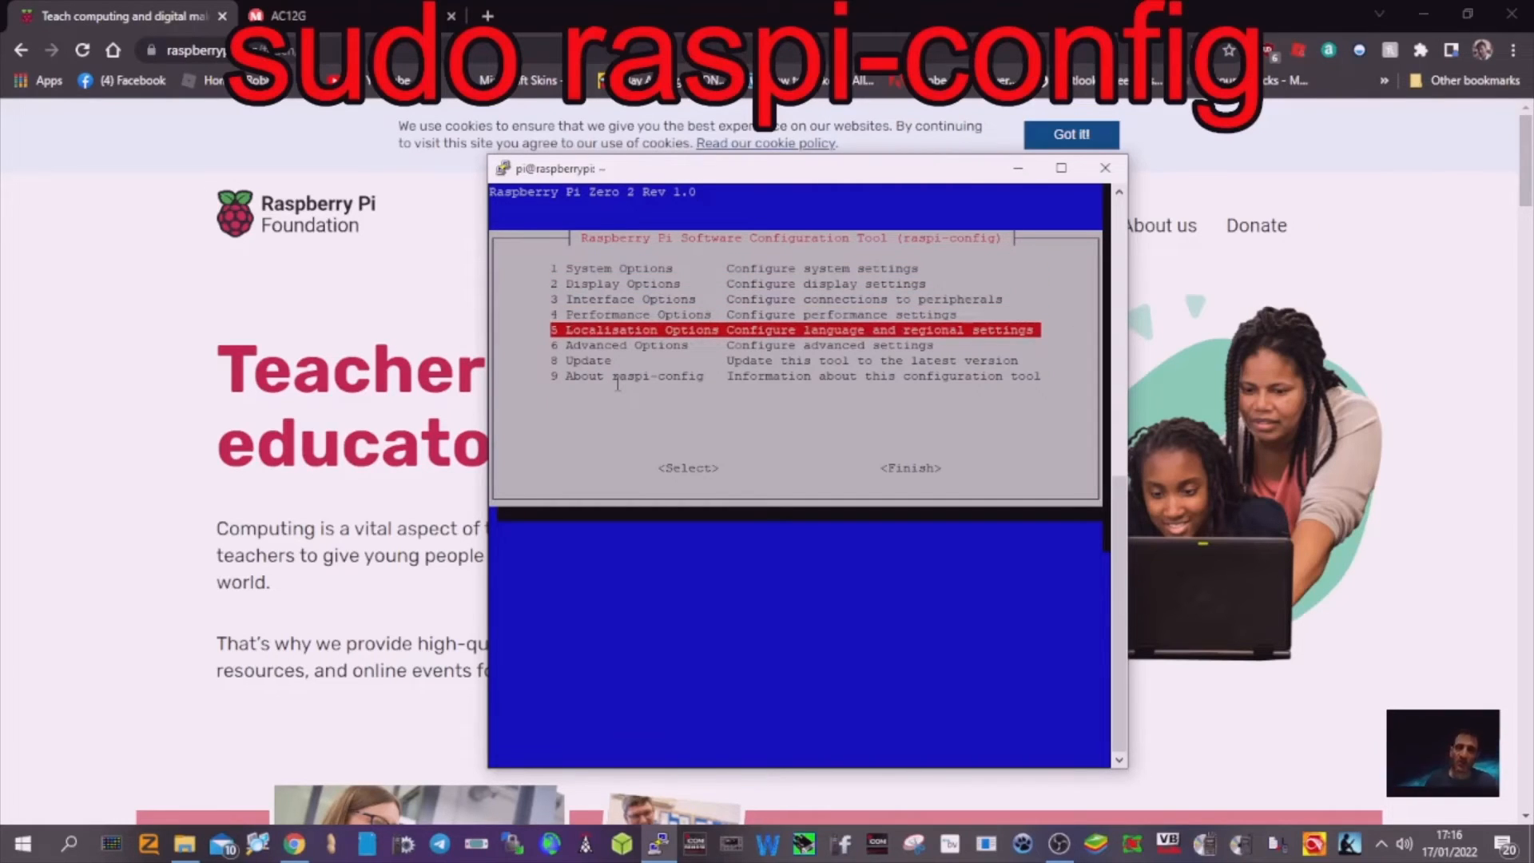
{"action": "key", "text": "Return"}
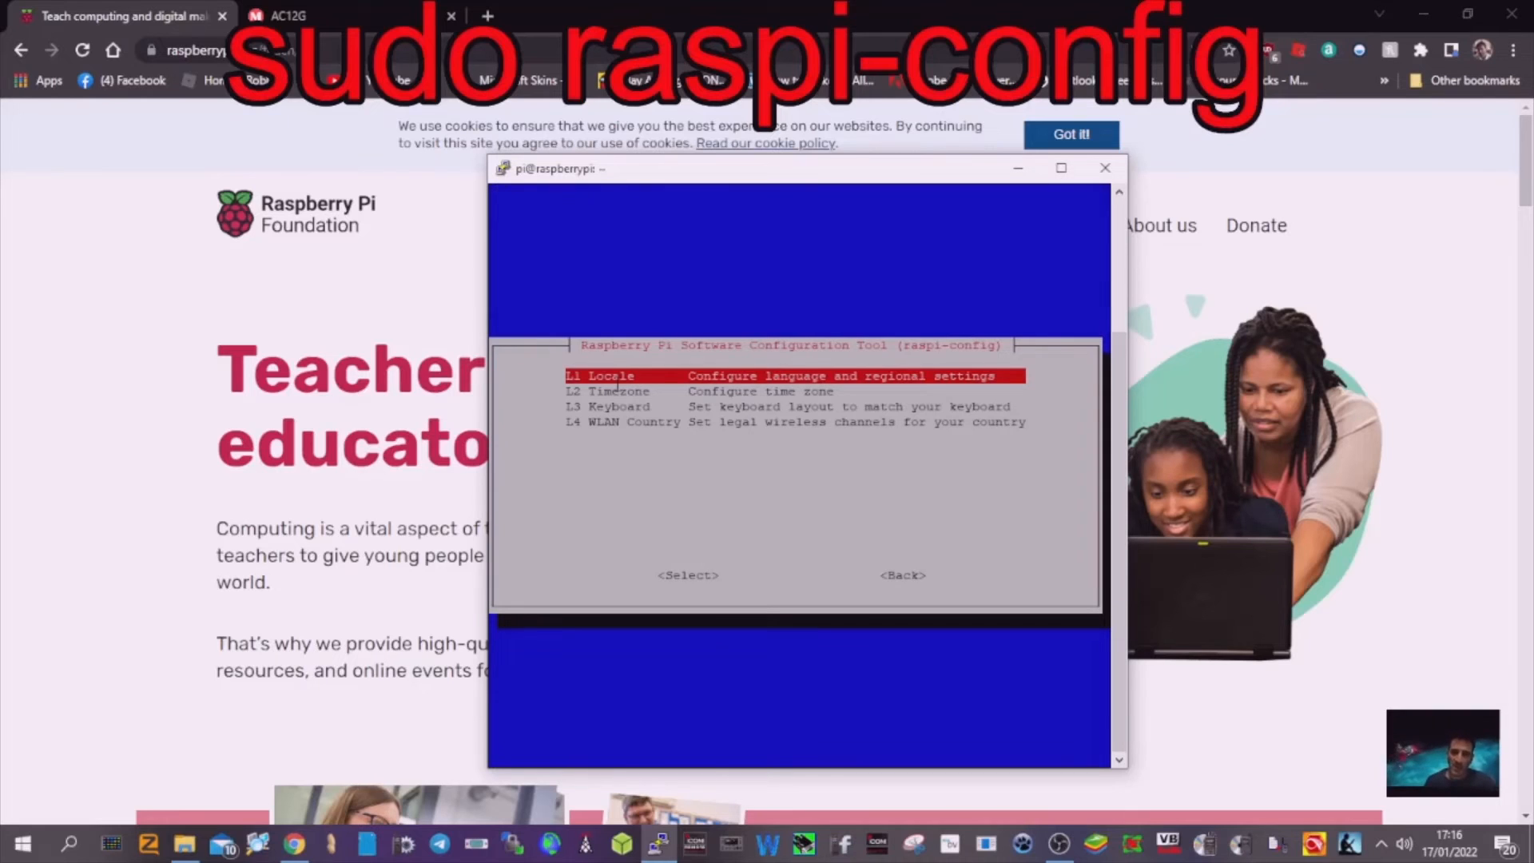
{"action": "key", "text": "Down"}
{"action": "key", "text": "Down"}
{"action": "key", "text": "Up"}
{"action": "key", "text": "Up"}
{"action": "key", "text": "Tab"}
{"action": "key", "text": "Tab"}
{"action": "key", "text": "Tab"}
{"action": "key", "text": "Tab"}
{"action": "key", "text": "Tab"}
{"action": "key", "text": "Tab"}
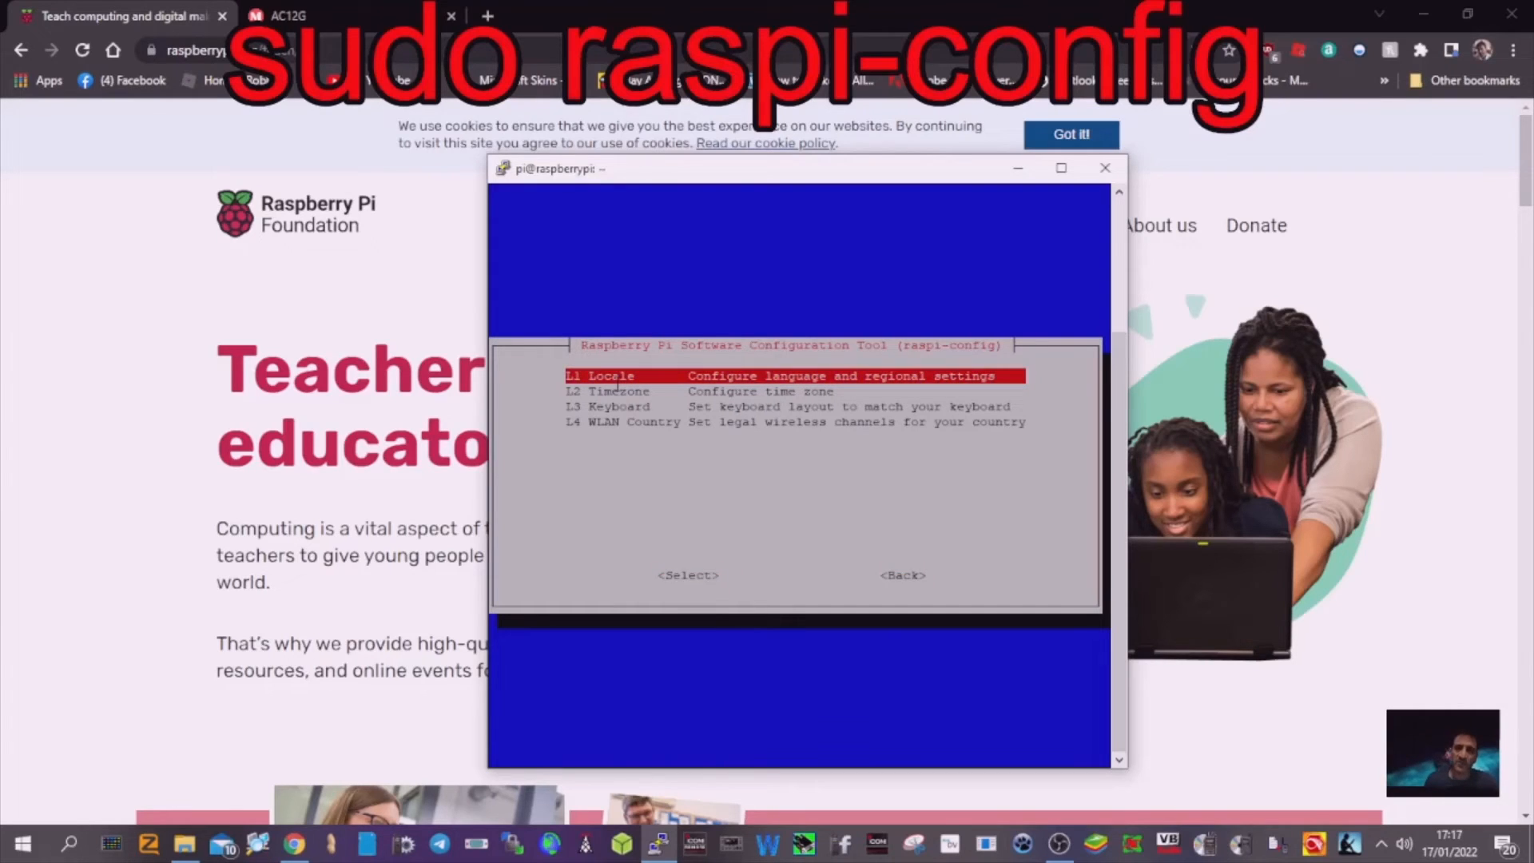
{"action": "key", "text": "Tab"}
{"action": "key", "text": "Tab"}
{"action": "key", "text": "Tab"}
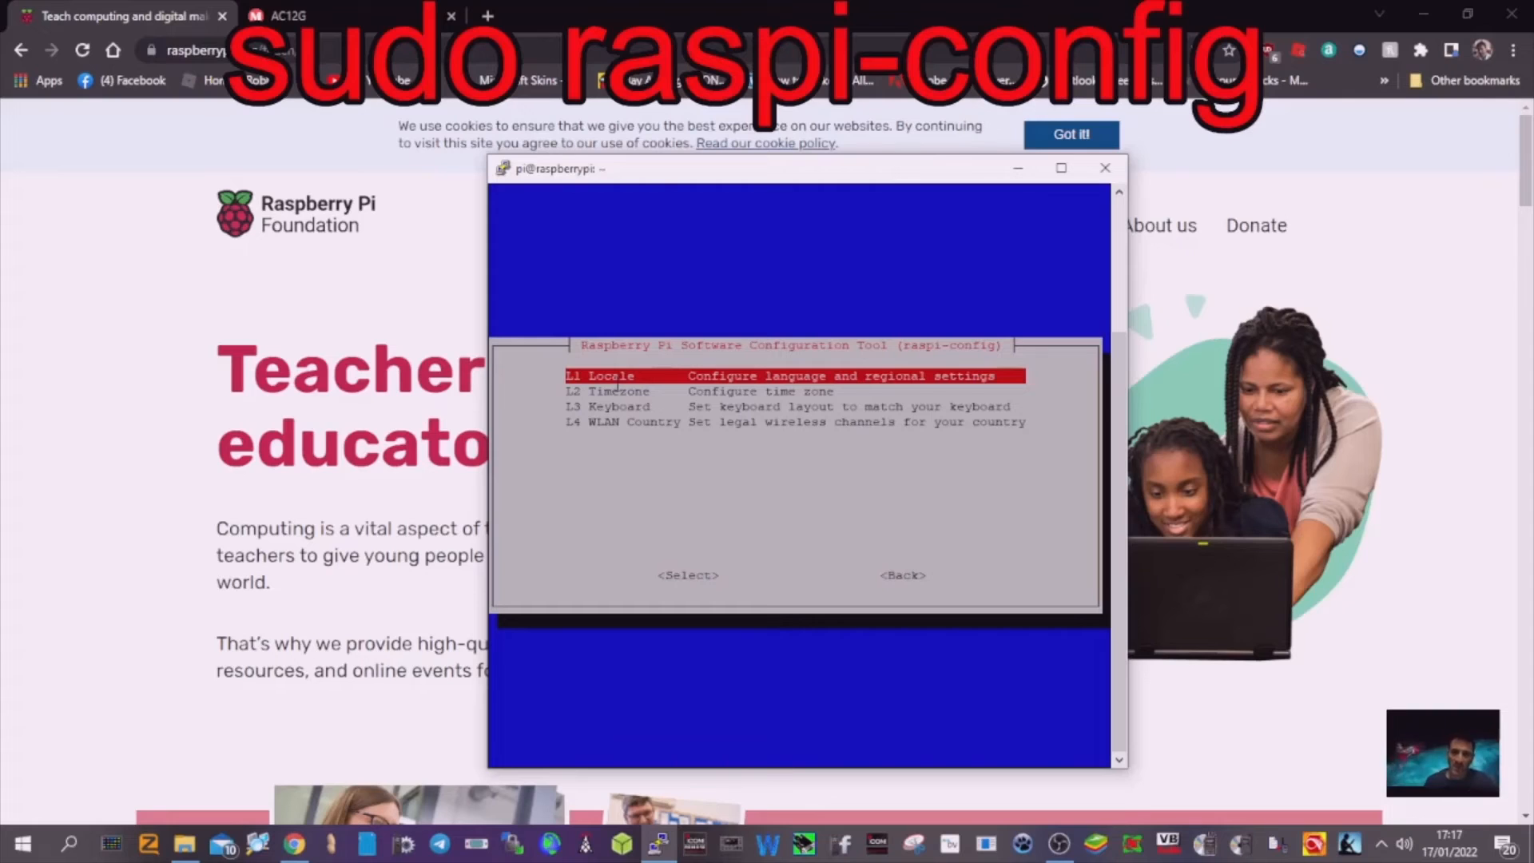
{"action": "key", "text": "Tab"}
{"action": "key", "text": "Tab"}
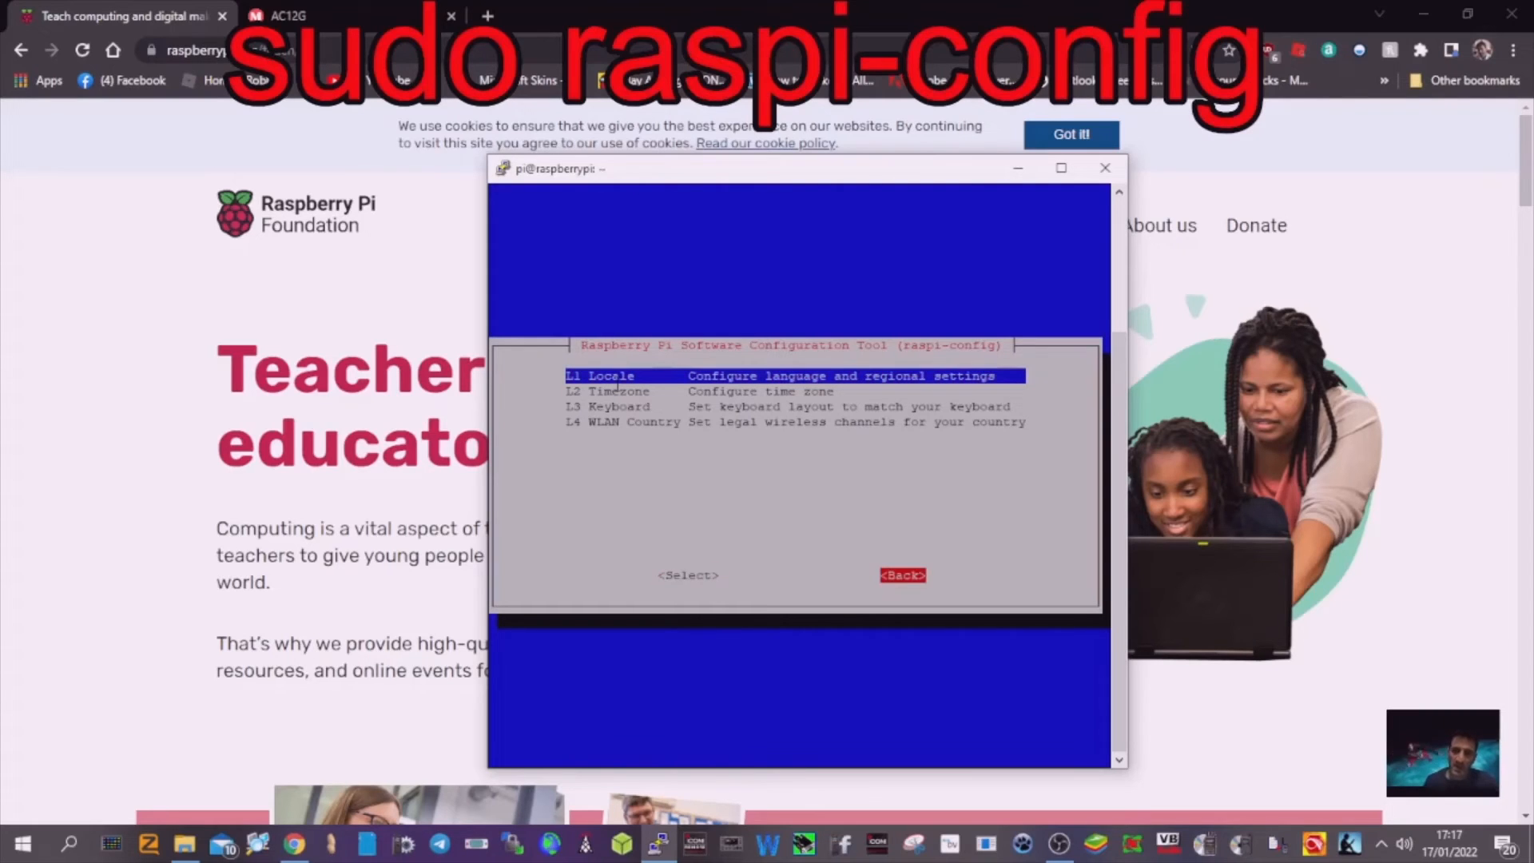
{"action": "key", "text": "Return"}
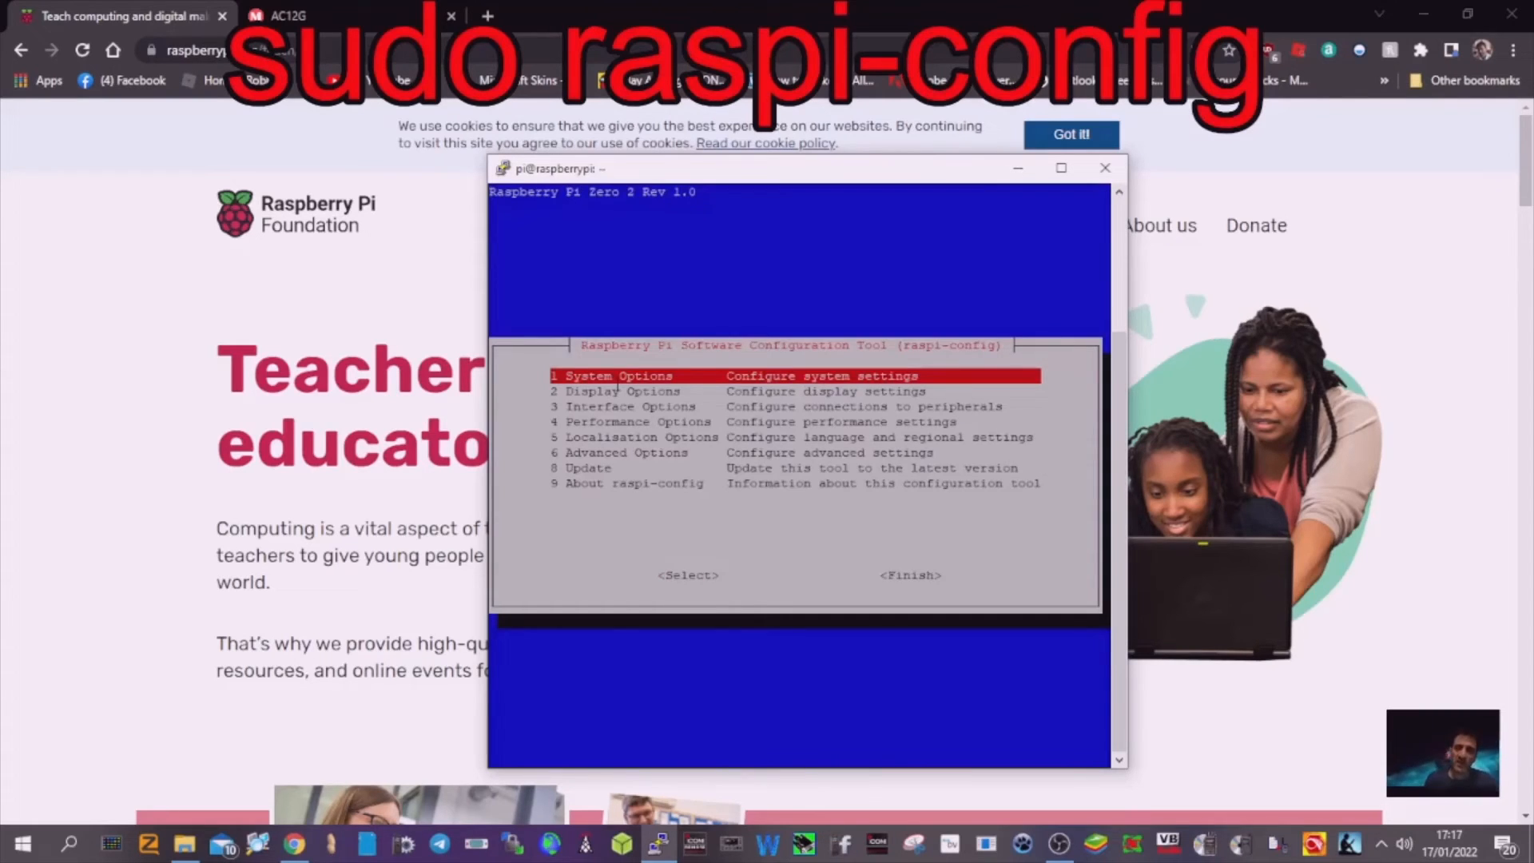
{"action": "key", "text": "Down"}
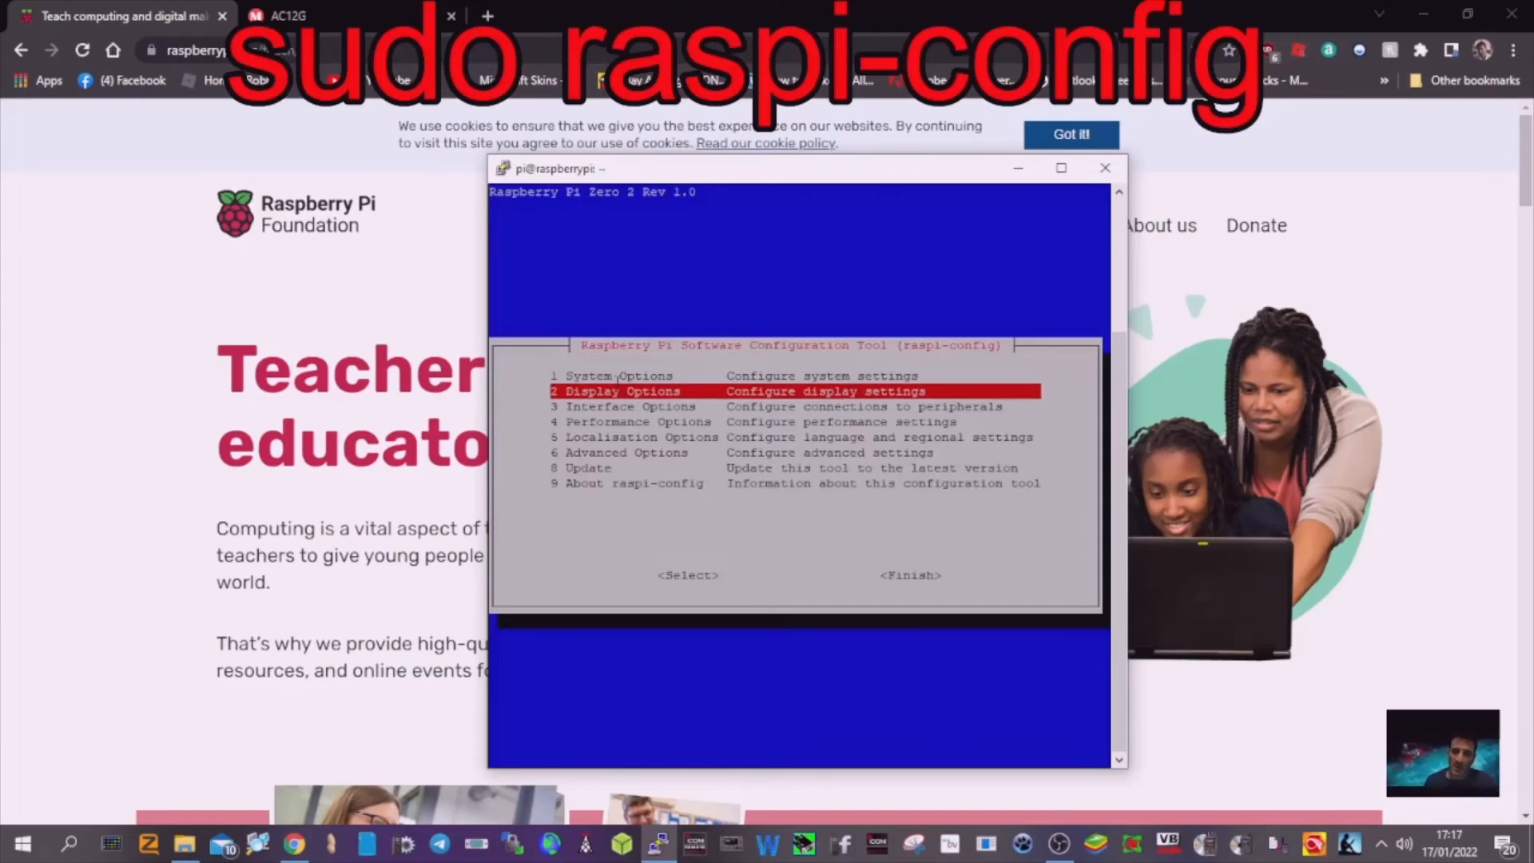
{"action": "key", "text": "Down"}
{"action": "key", "text": "Down"}
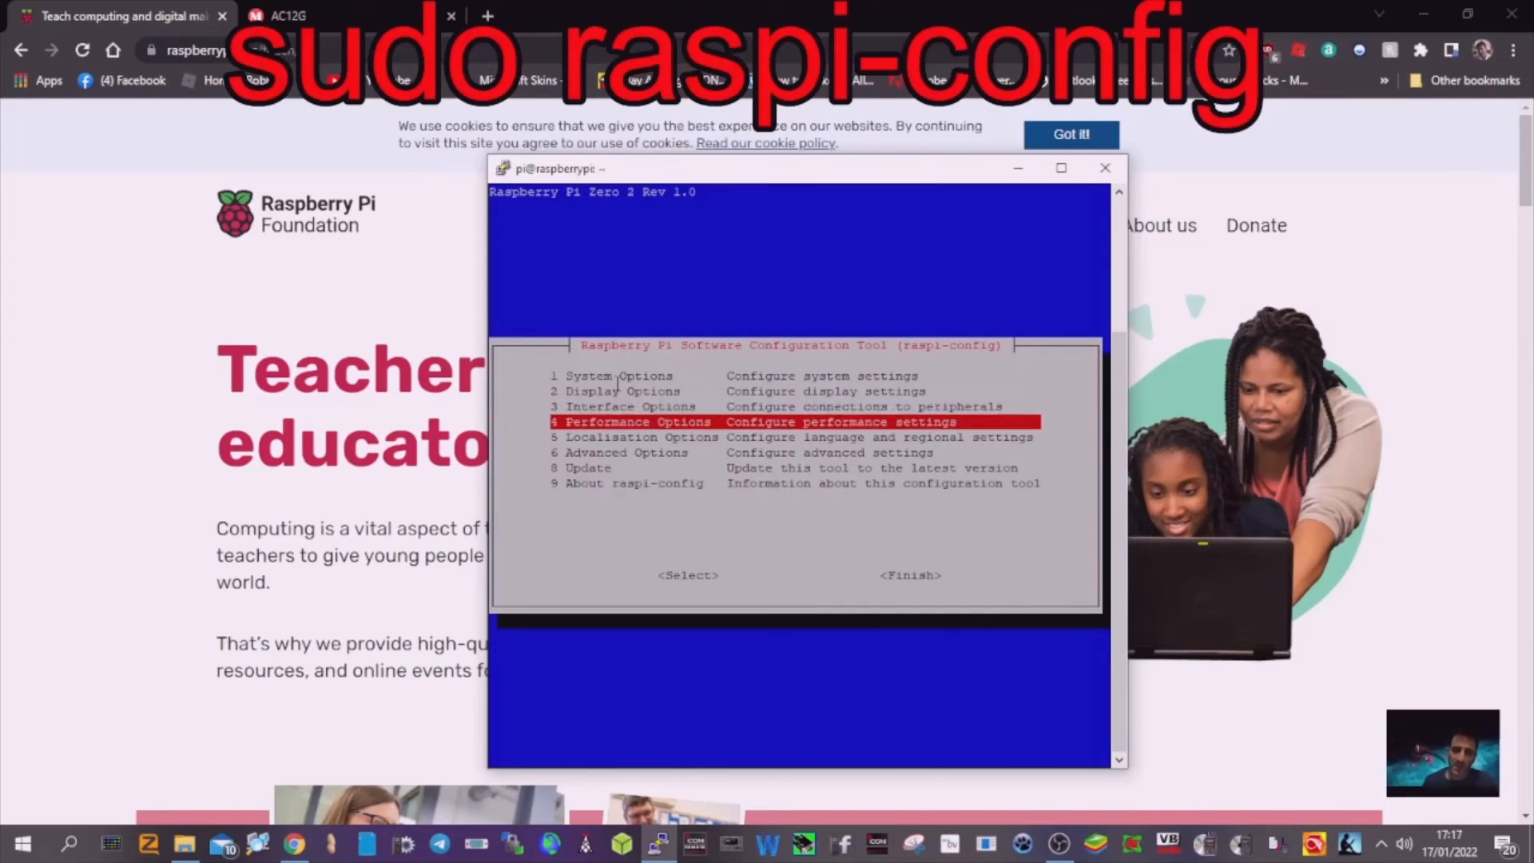
{"action": "key", "text": "Down"}
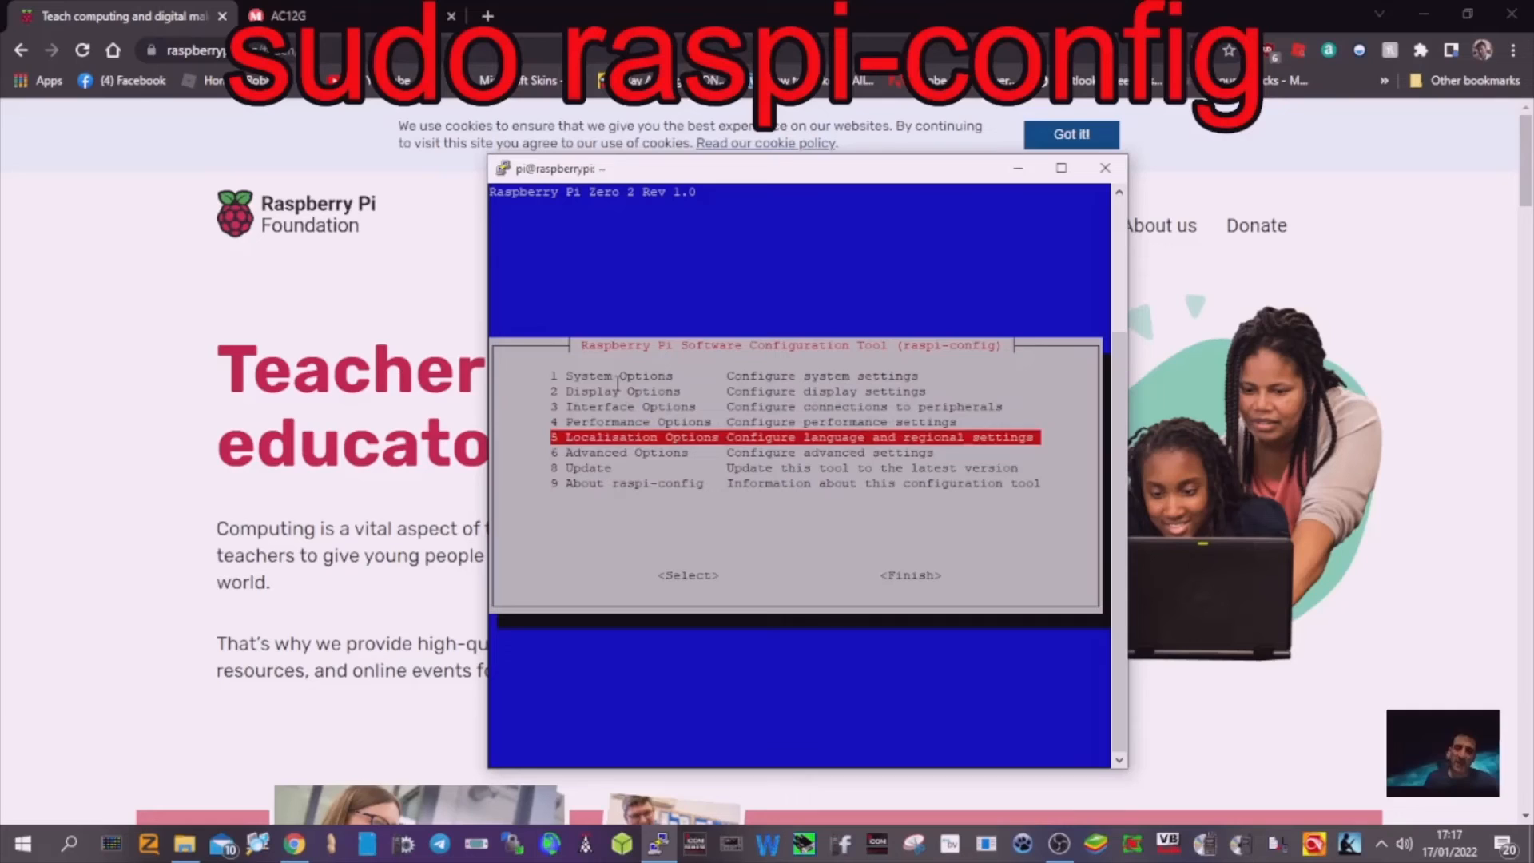
{"action": "key", "text": "Down"}
{"action": "key", "text": "Down"}
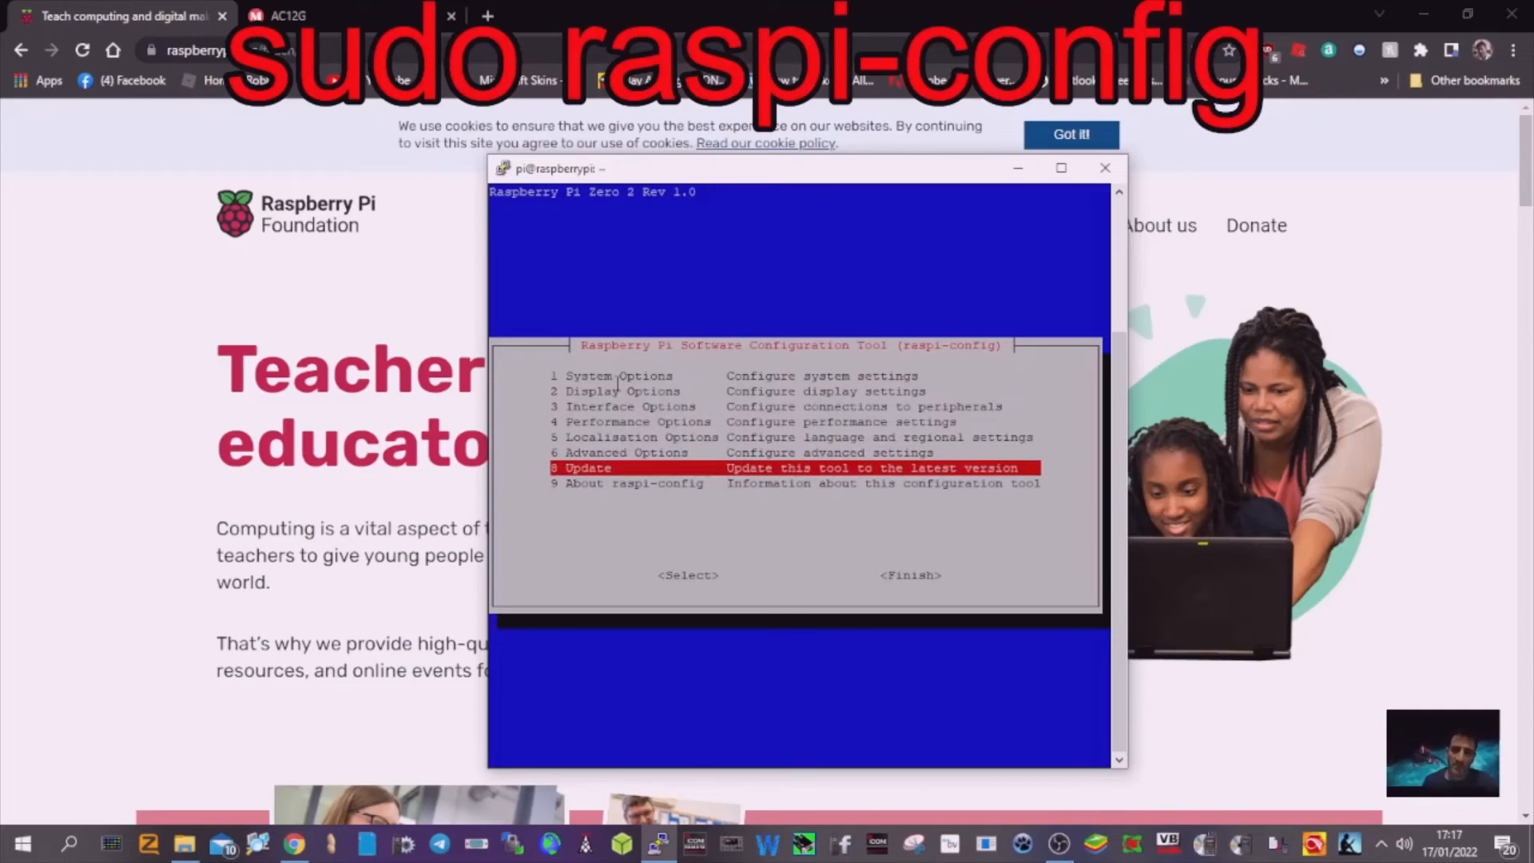
{"action": "key", "text": "Up"}
{"action": "key", "text": "Up"}
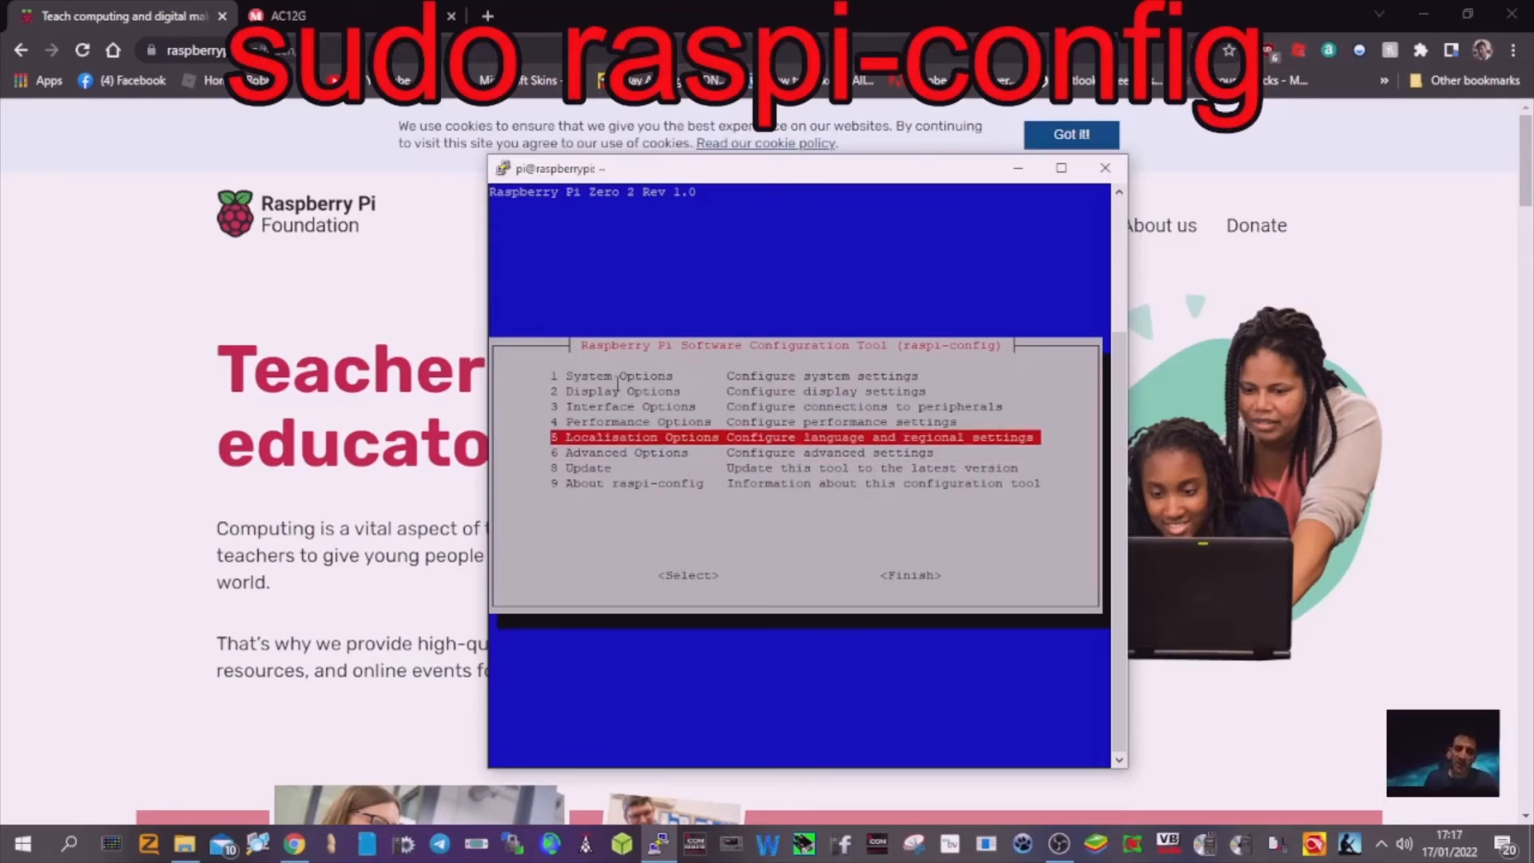
{"action": "key", "text": "Up"}
{"action": "key", "text": "Up"}
{"action": "key", "text": "Up"}
{"action": "key", "text": "Up"}
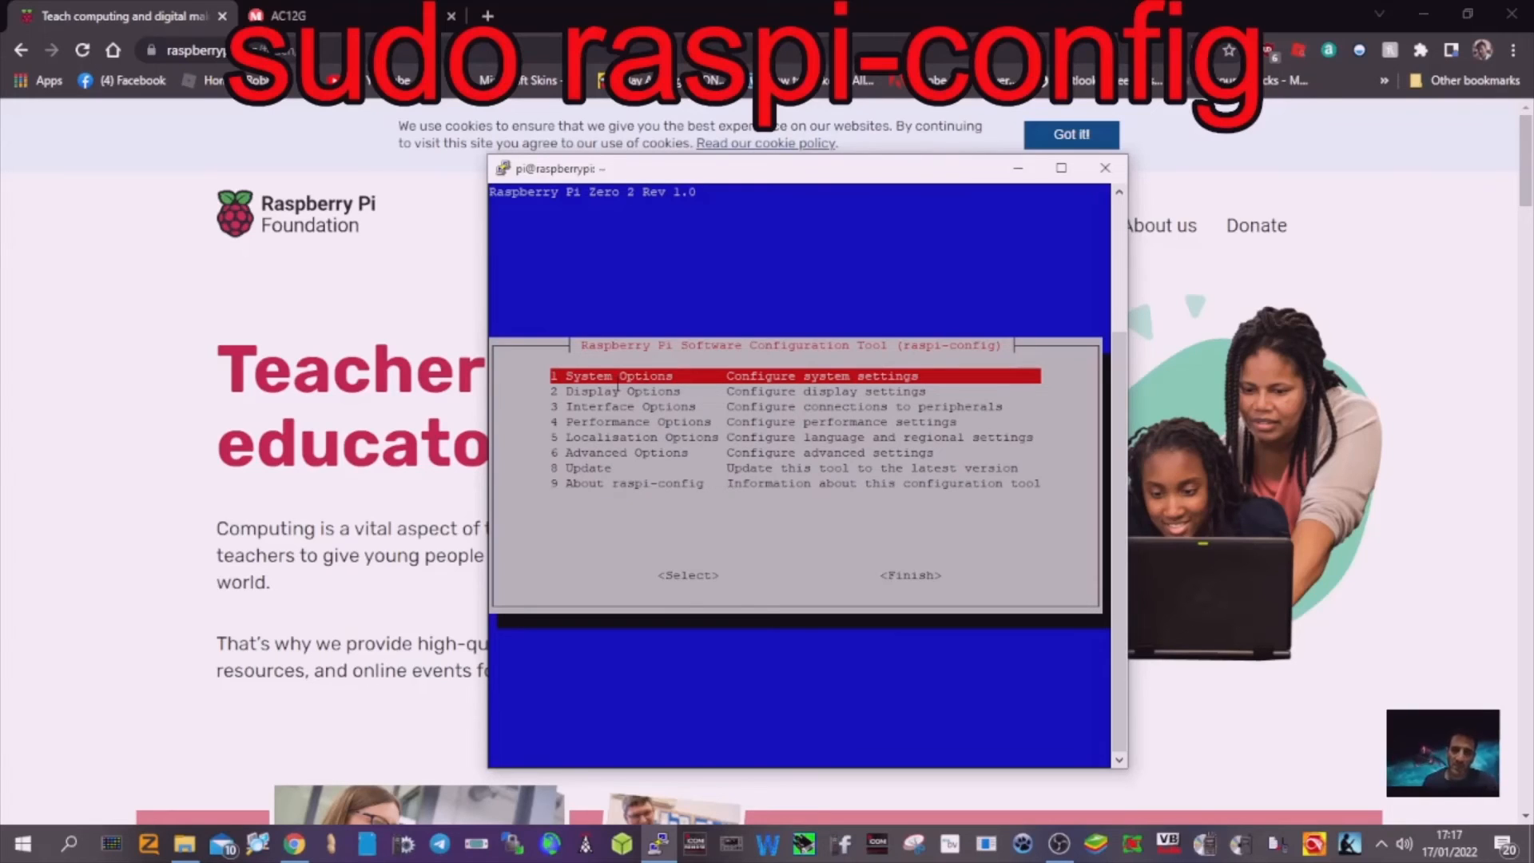
{"action": "key", "text": "Down"}
{"action": "key", "text": "Down"}
{"action": "key", "text": "Down"}
{"action": "key", "text": "Down"}
{"action": "key", "text": "Down"}
{"action": "key", "text": "Down"}
{"action": "key", "text": "Down"}
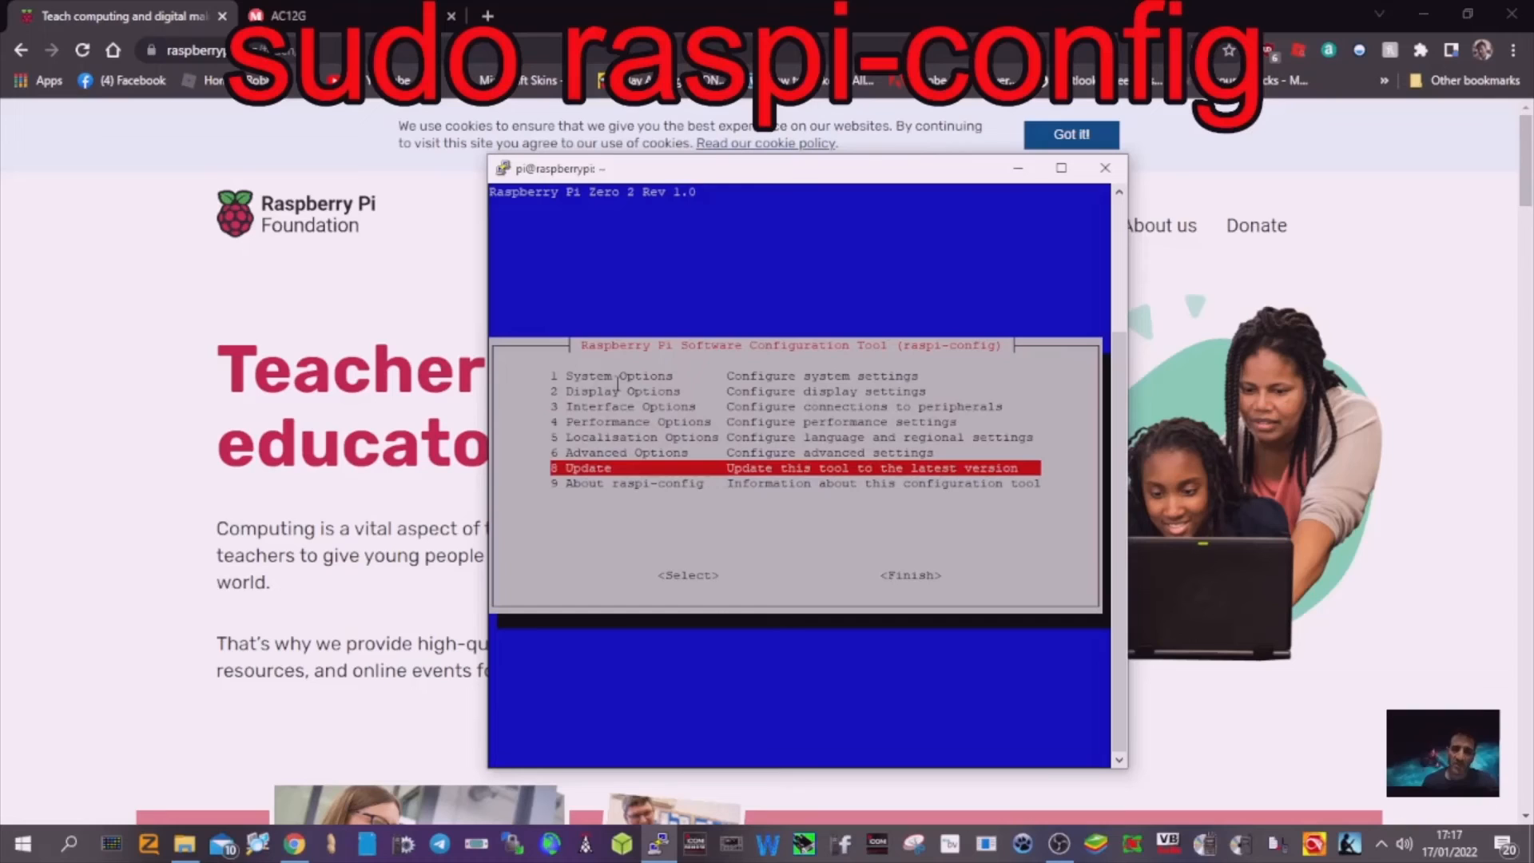
Run 8 Update (already newest version), then Finish to exit raspi-config to the shell.
{"action": "key", "text": "Return"}
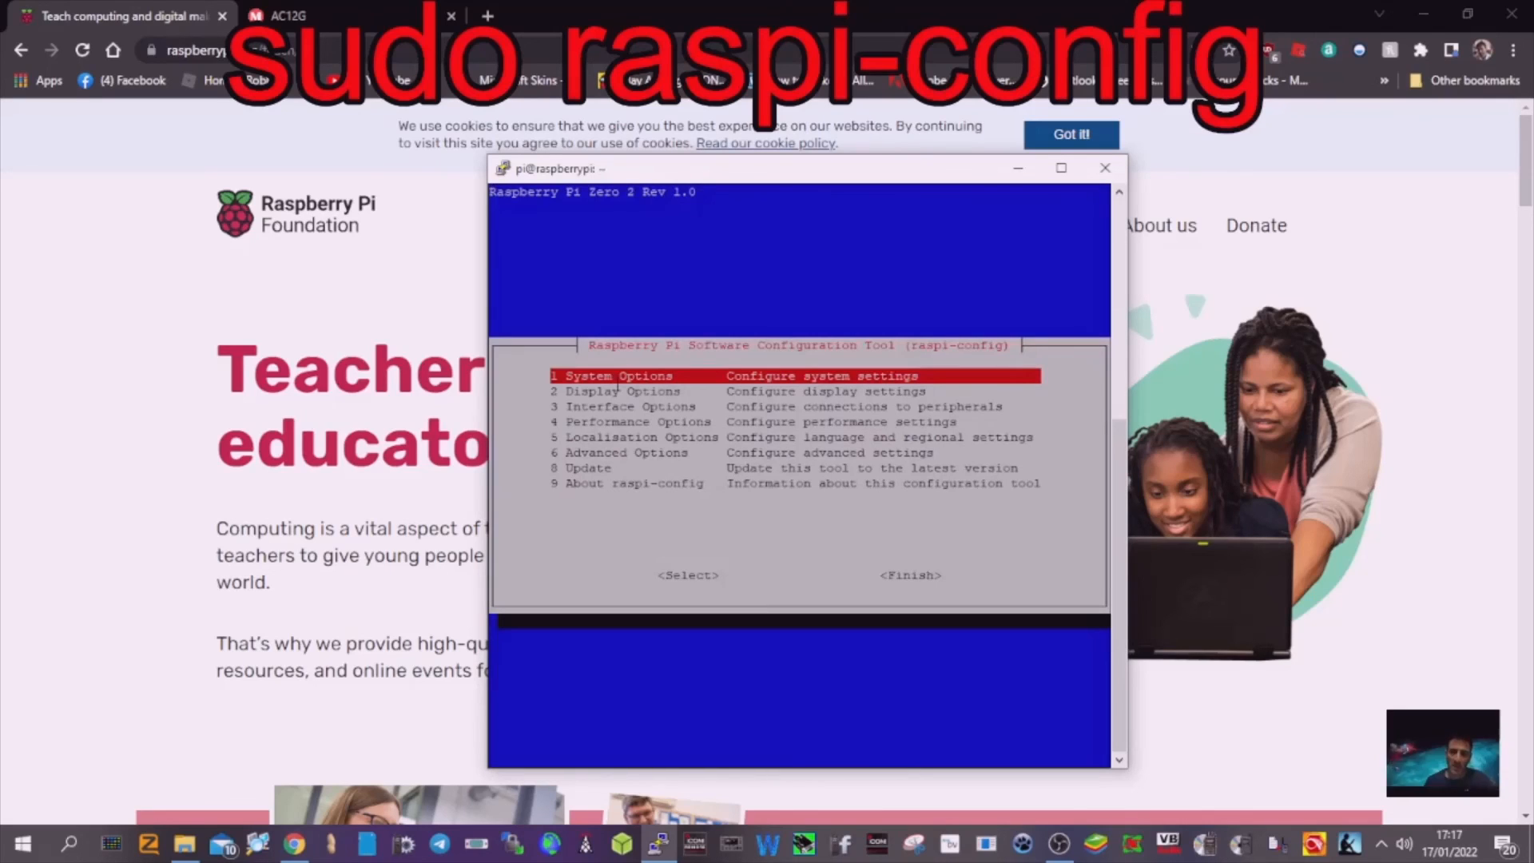
{"action": "key", "text": "Tab"}
{"action": "key", "text": "Tab"}
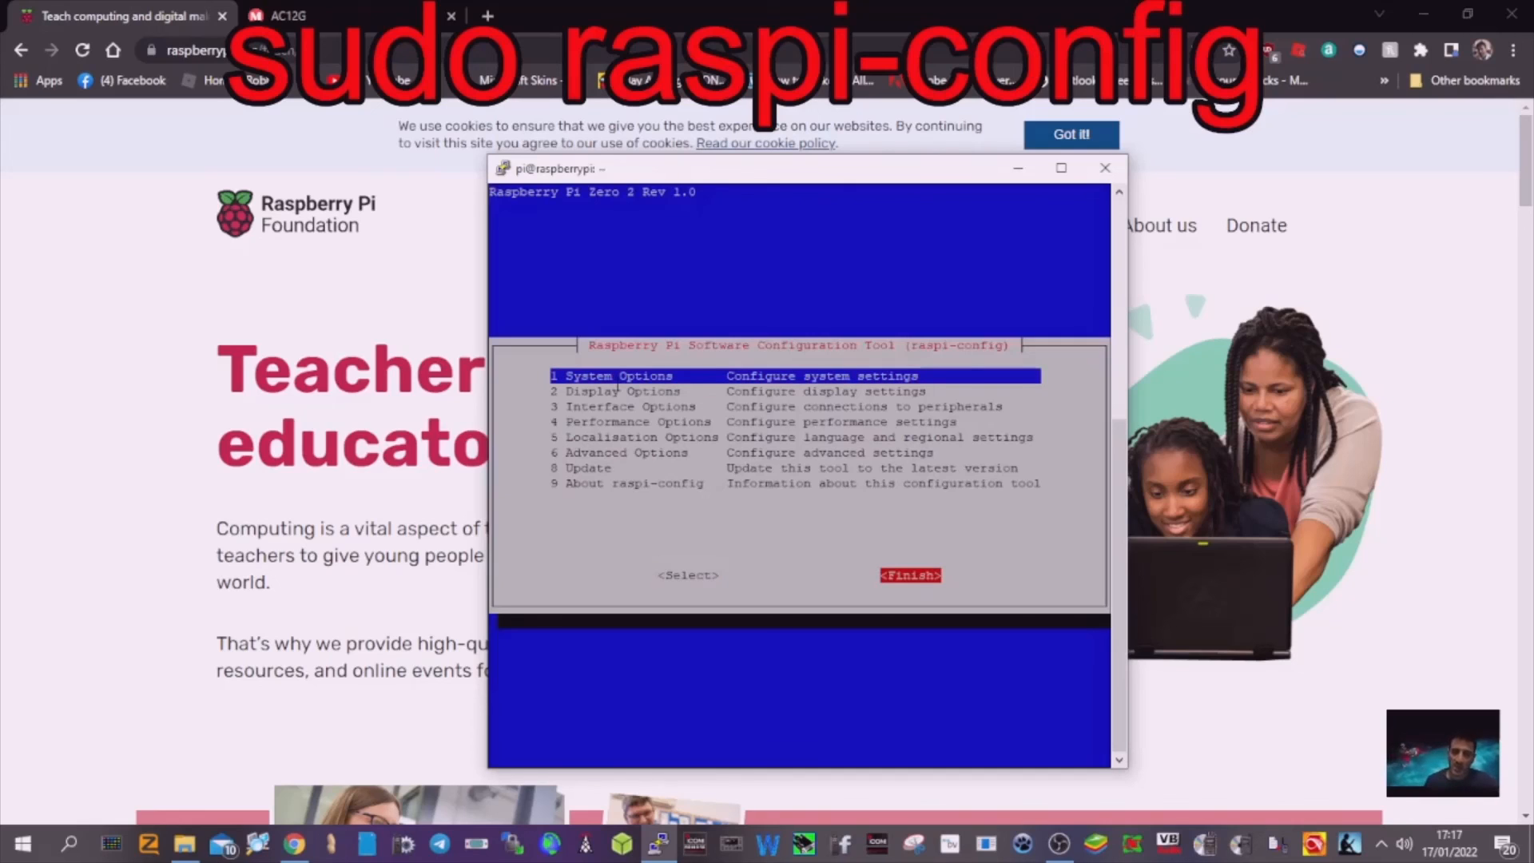
{"action": "key", "text": "Return"}
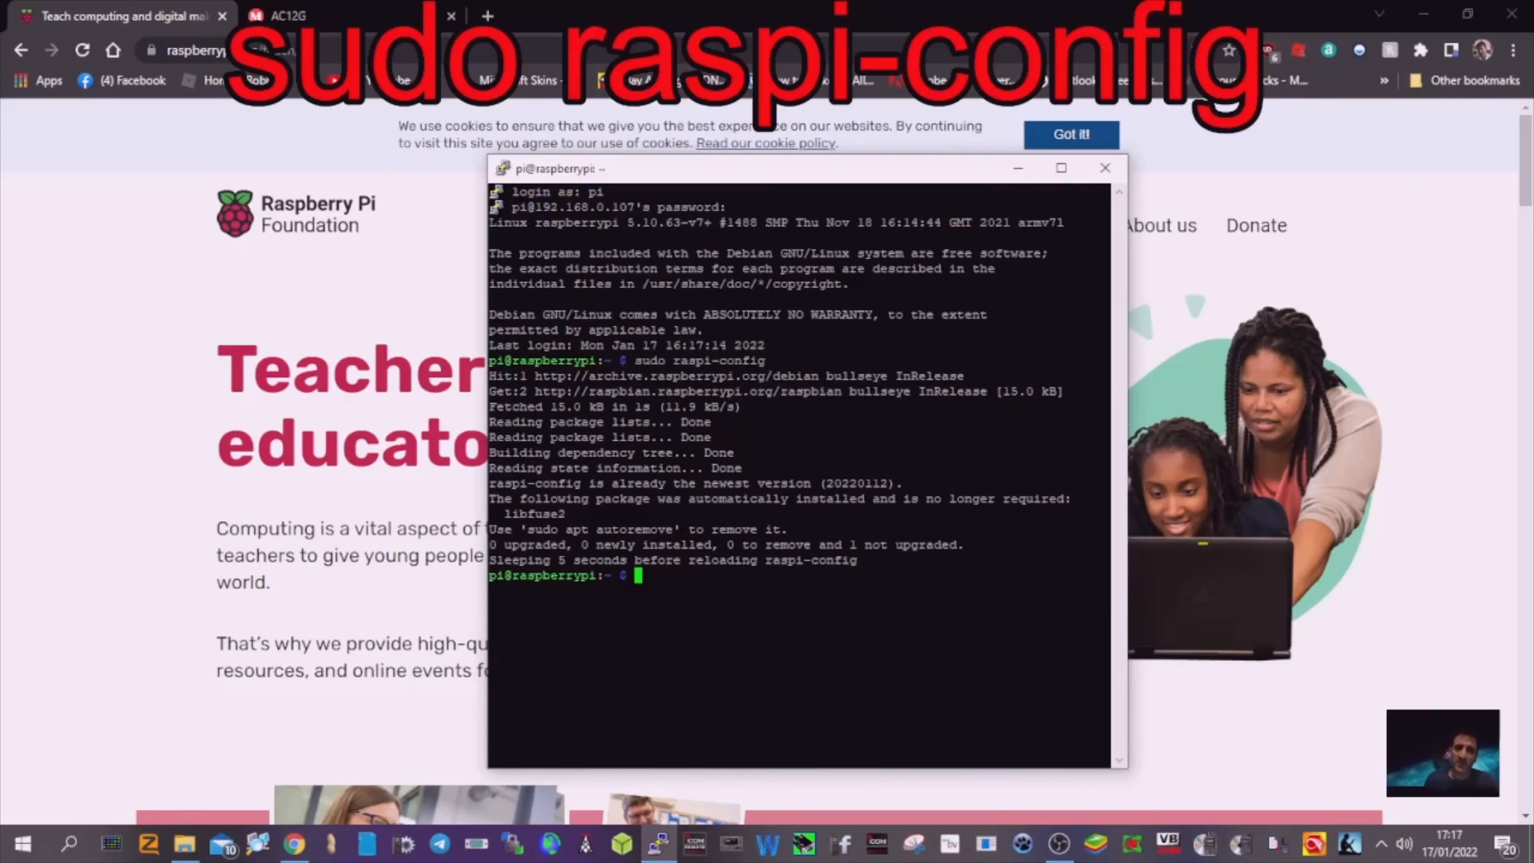